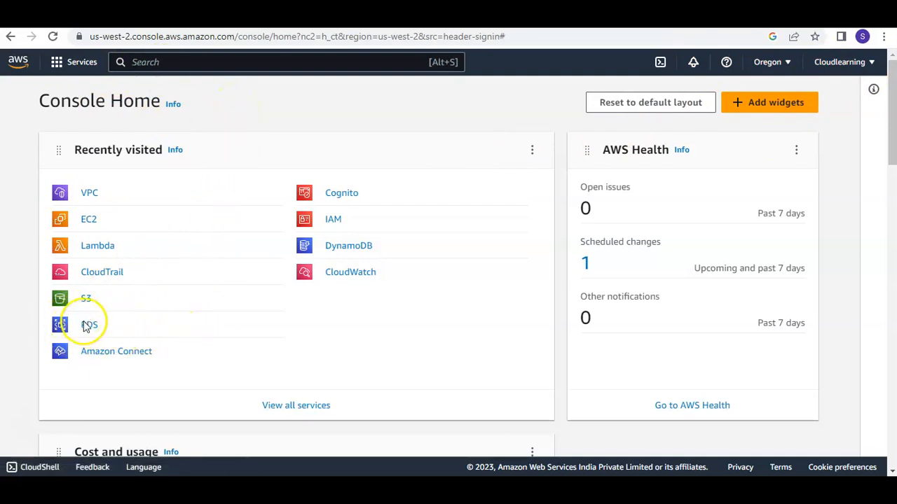
# Step: Find and open the RDS service, and dismiss the Aurora I/O-Optimized announcement on its dashboard
pyautogui.click(160, 65)
pyautogui.write('RDS')
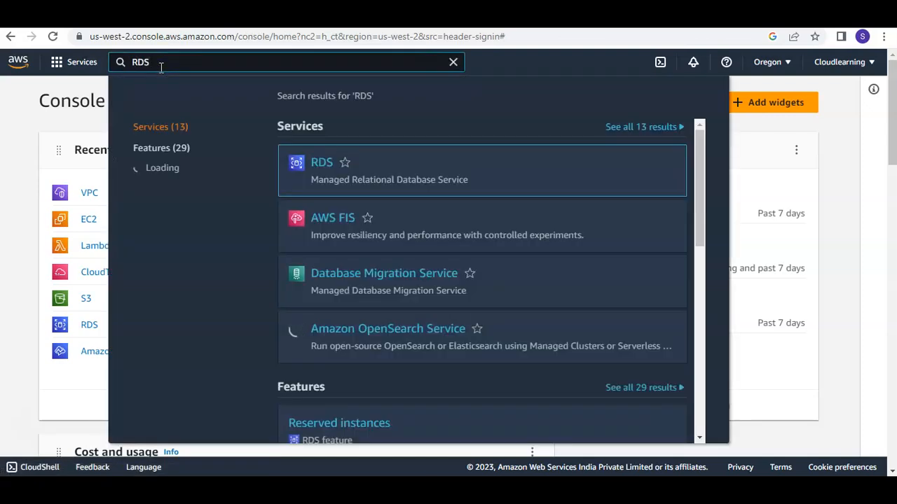
pyautogui.click(320, 165)
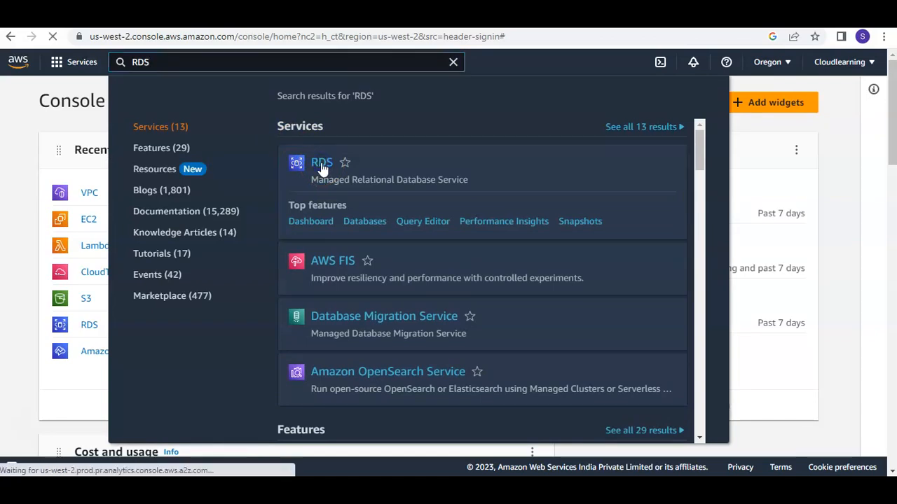
pyautogui.click(532, 178)
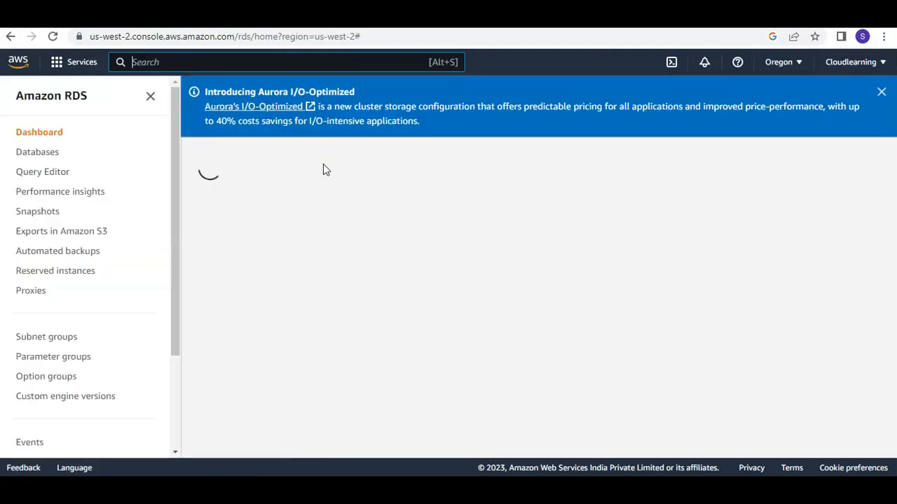
pyautogui.click(881, 95)
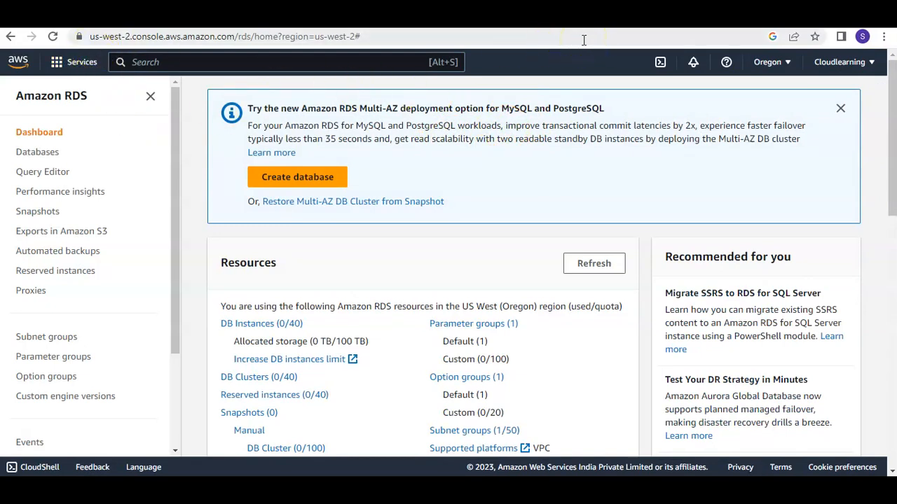
pyautogui.click(839, 107)
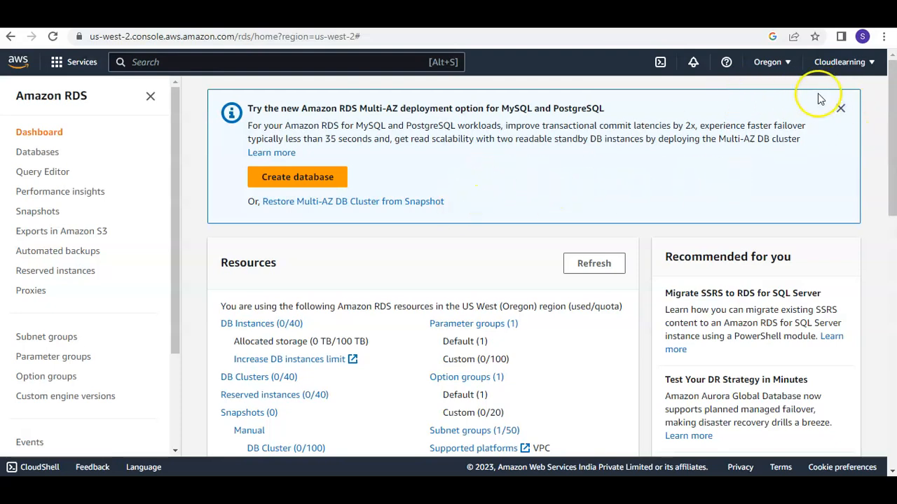
pyautogui.click(840, 108)
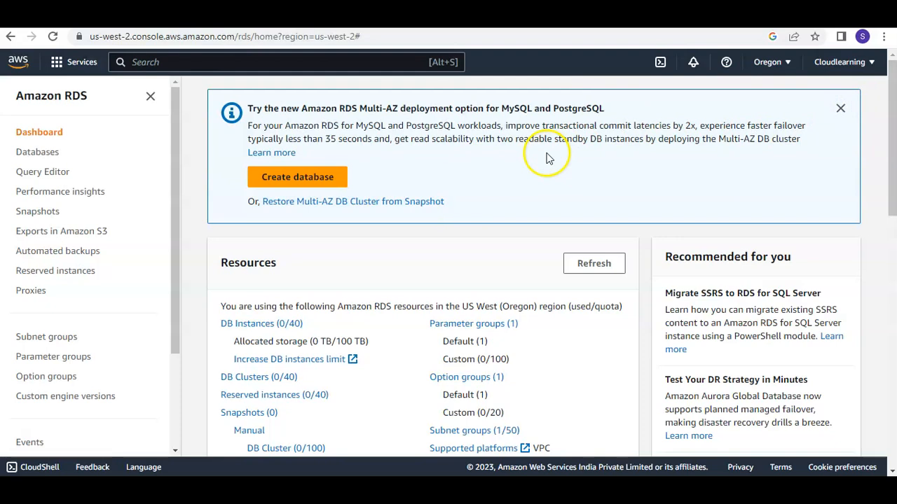
# Step: Open the list of DB instances, start creating a new database, and dismiss the feedback notice
pyautogui.click(242, 326)
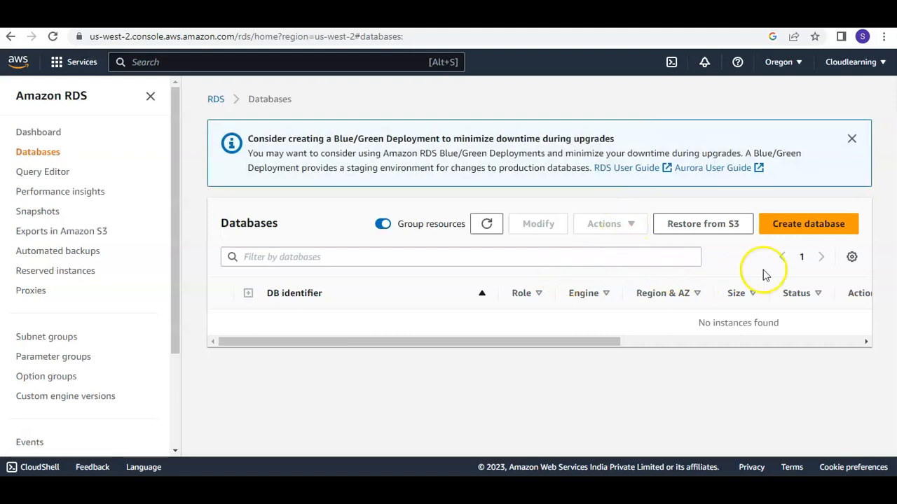
pyautogui.click(799, 224)
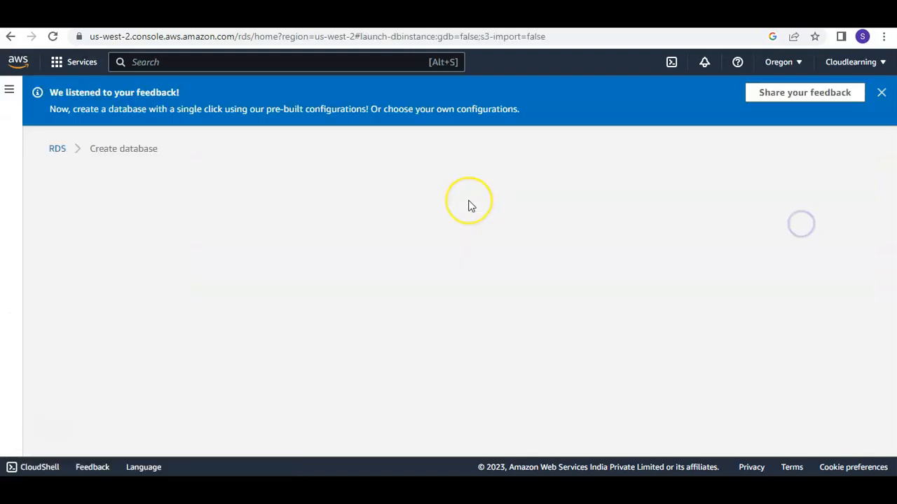
pyautogui.click(878, 92)
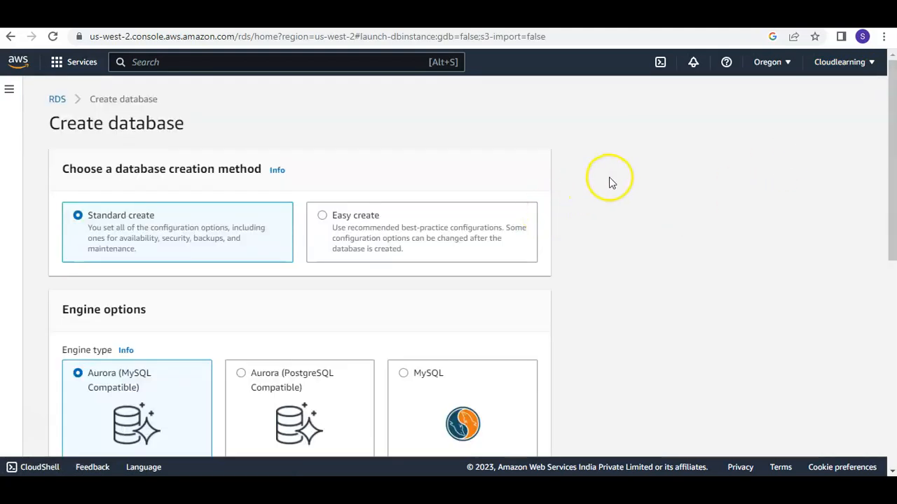
# Step: Choose MySQL as the engine type for the new database, leaving the creation method at Standard create
pyautogui.scroll(-1, 600, 172)
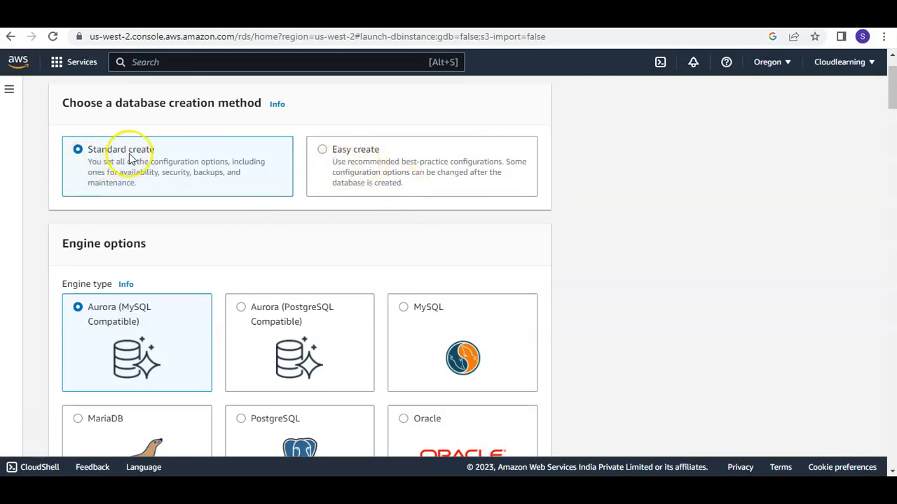
pyautogui.scroll(-2, 315, 221)
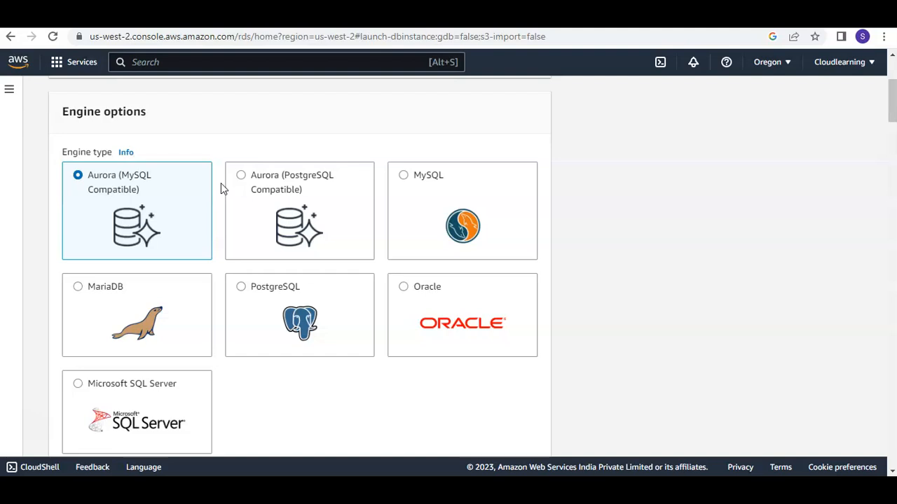
pyautogui.scroll(-1, 565, 256)
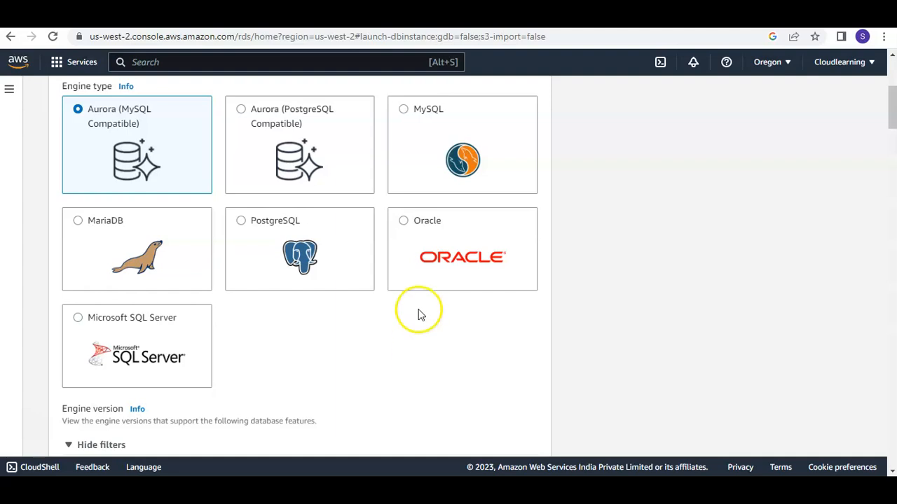
pyautogui.click(405, 111)
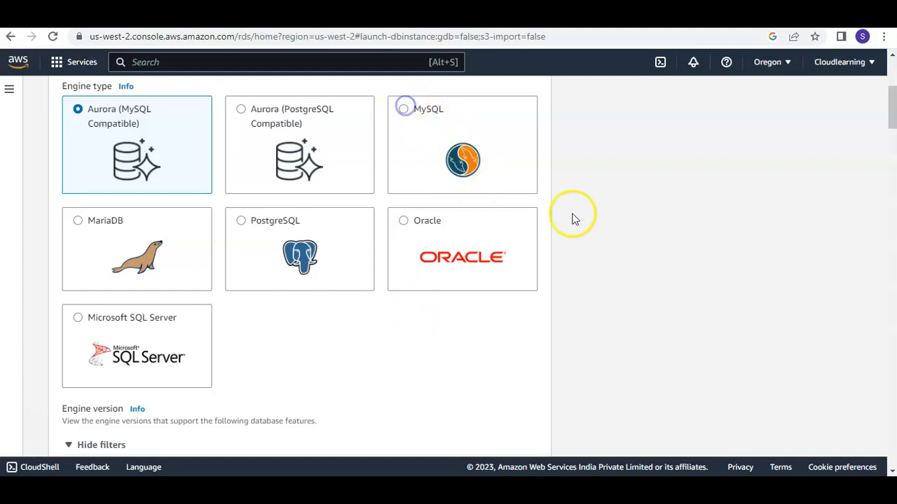
# Step: Choose the Free tier template for the MySQL database
pyautogui.scroll(-5, 552, 207)
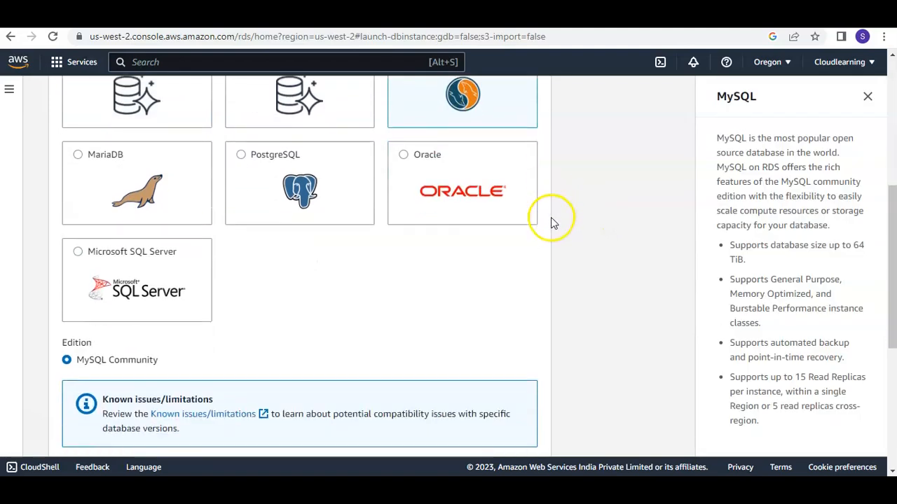
pyautogui.scroll(-3, 550, 224)
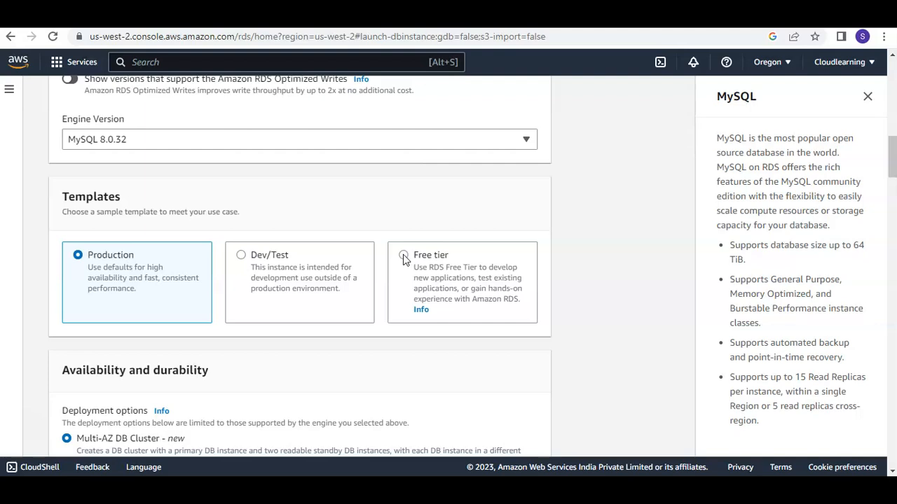
pyautogui.click(426, 244)
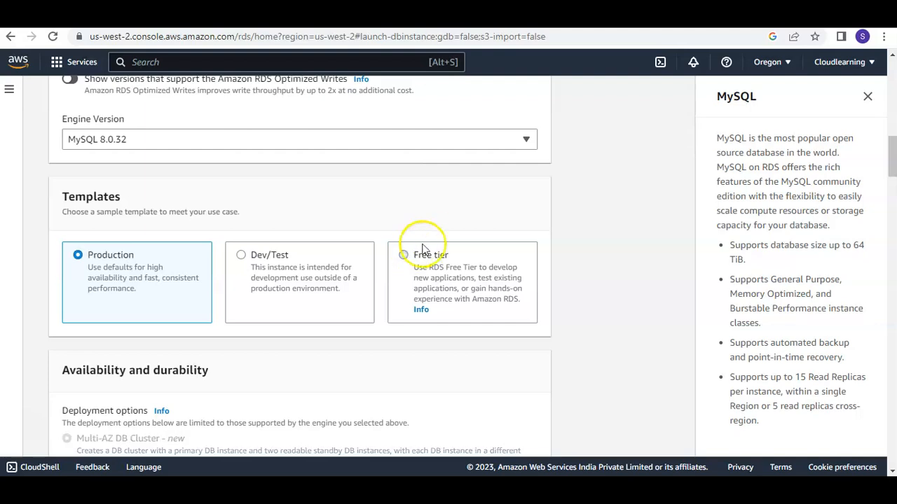
pyautogui.scroll(-1, 434, 234)
pyautogui.scroll(-2, 433, 234)
pyautogui.scroll(1, 312, 203)
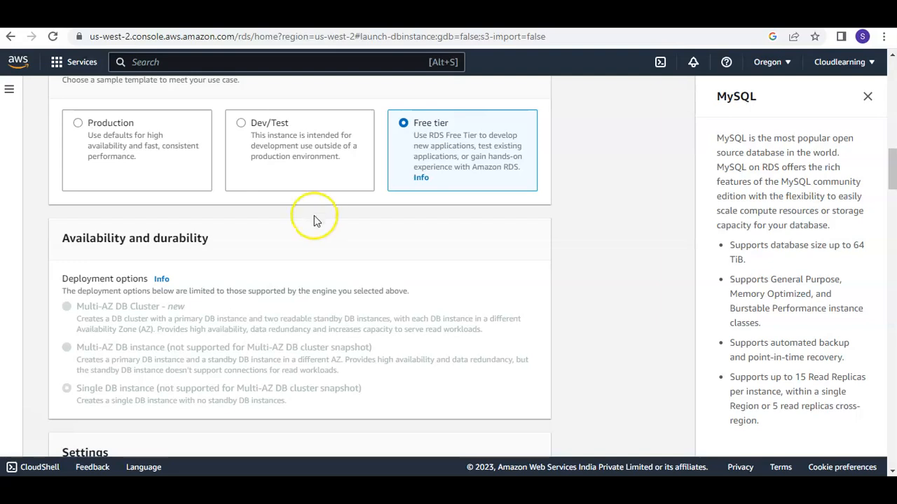
# Step: Enter the master password in the credentials settings and repeat it in the confirmation field
pyautogui.scroll(-4, 315, 218)
pyautogui.click(84, 276)
pyautogui.scroll(-3, 84, 276)
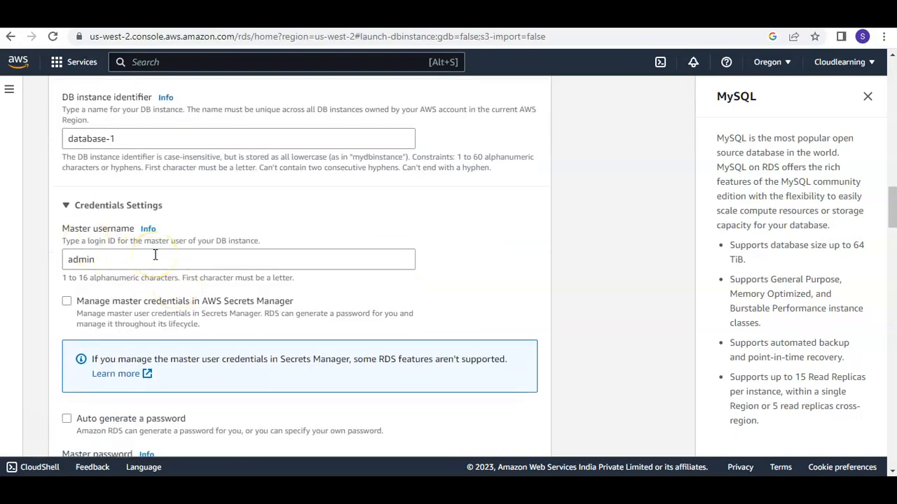
pyautogui.scroll(-3, 154, 255)
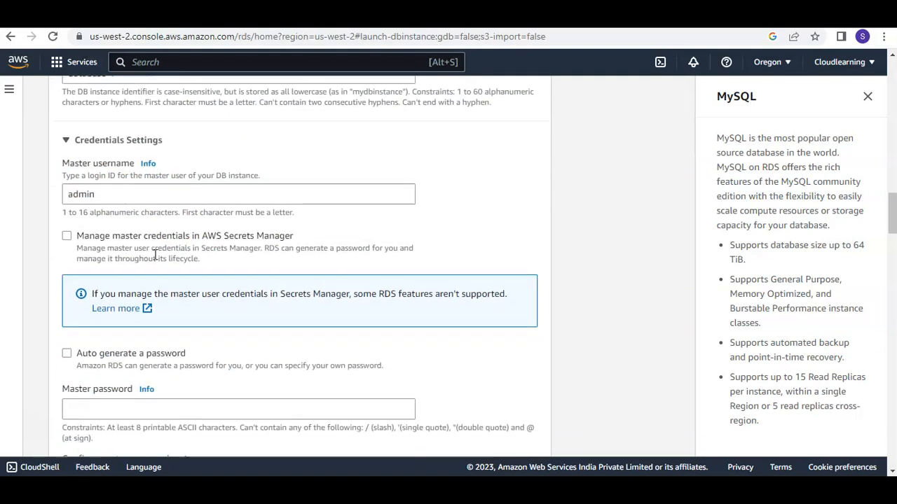
pyautogui.click(90, 347)
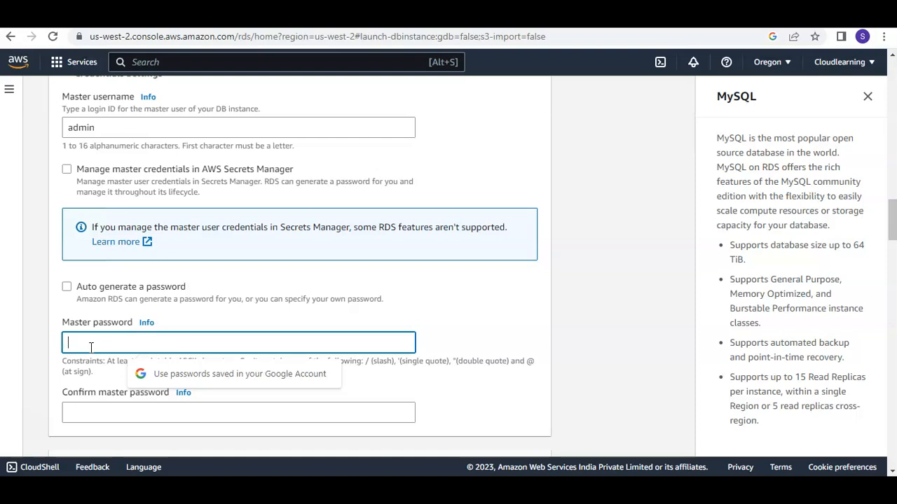
pyautogui.write('•••••••••••')
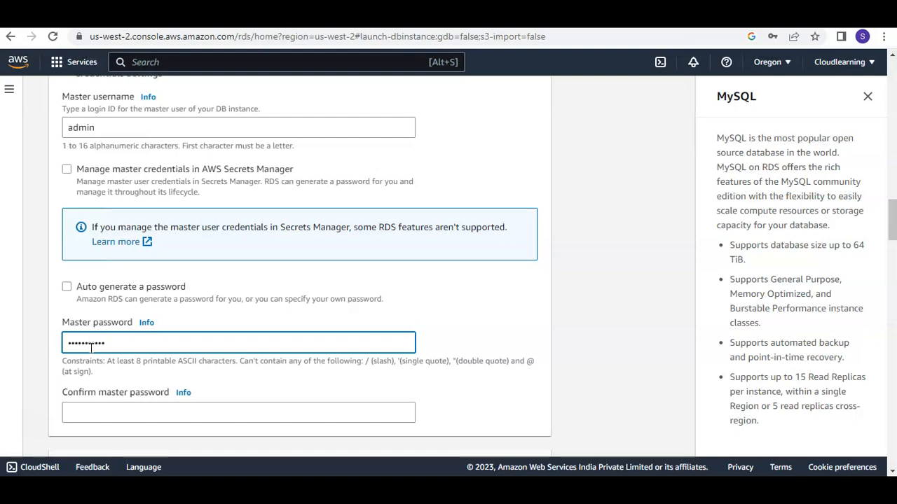
pyautogui.click(106, 410)
pyautogui.write('•••••••••••')
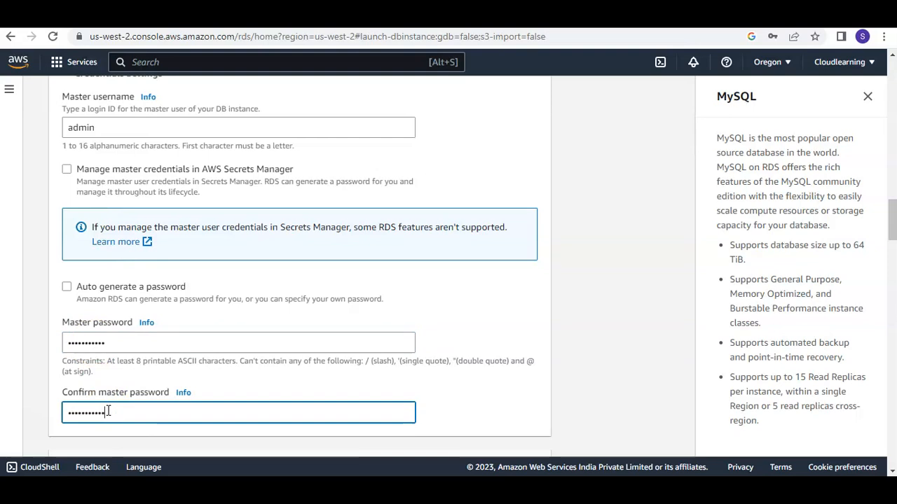
# Step: Disable storage autoscaling in the database's storage settings
pyautogui.scroll(-2, 312, 244)
pyautogui.scroll(-4, 313, 247)
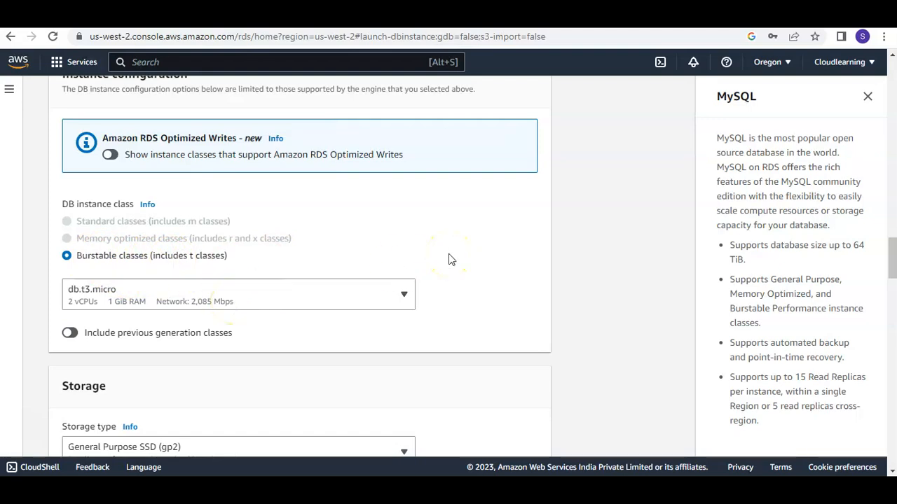
pyautogui.scroll(-3, 449, 258)
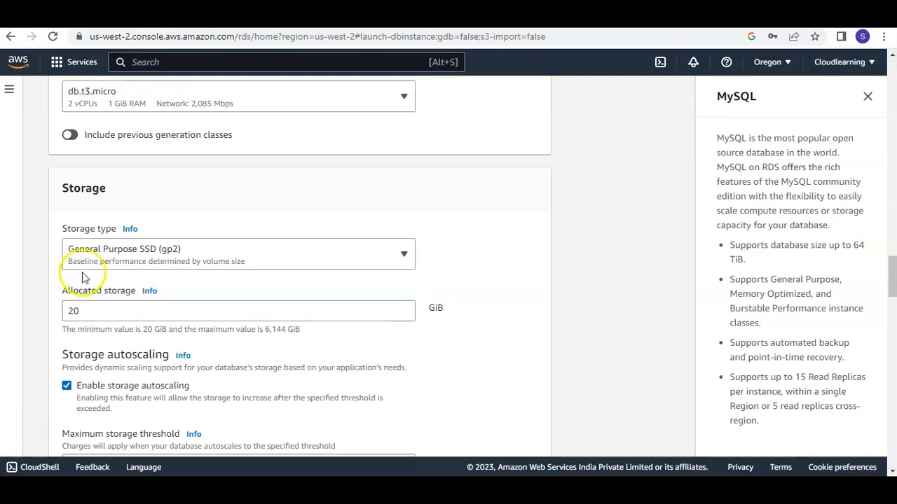
pyautogui.scroll(-3, 156, 236)
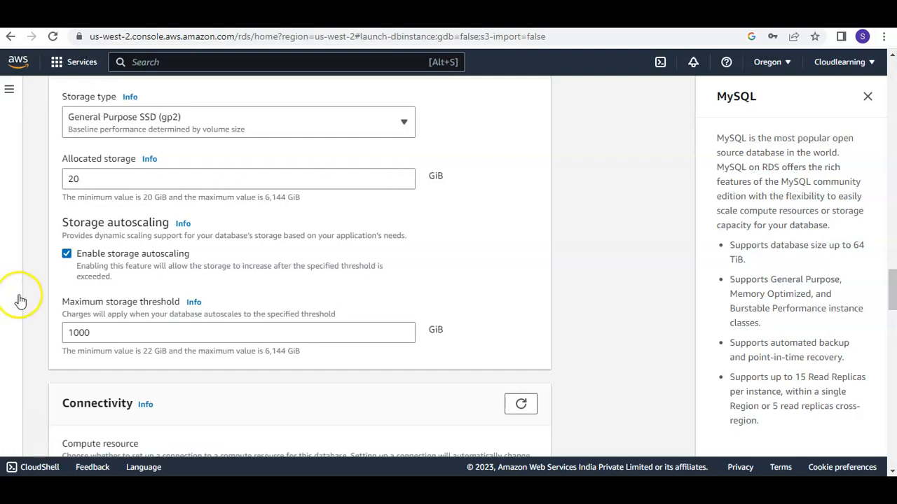
pyautogui.click(68, 255)
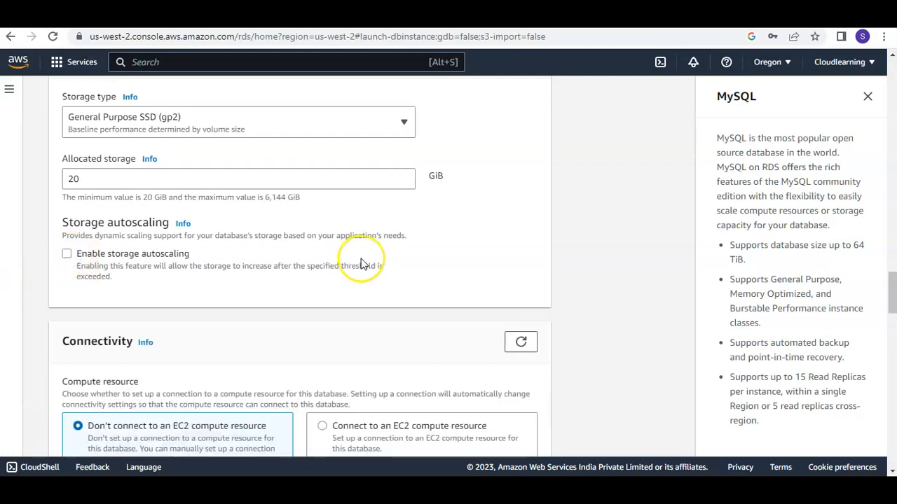
# Step: Try the option to connect the database to an EC2 compute resource, and switch back to not connecting
pyautogui.scroll(-1, 337, 265)
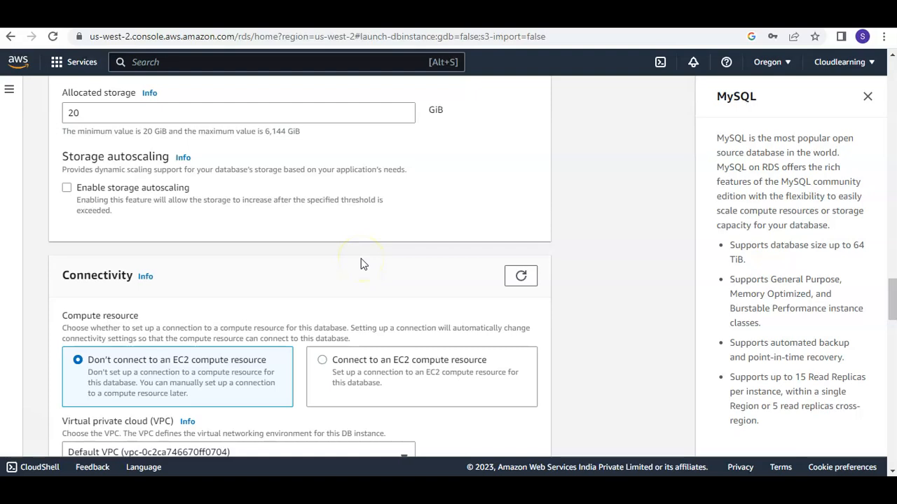
pyautogui.scroll(-2, 363, 263)
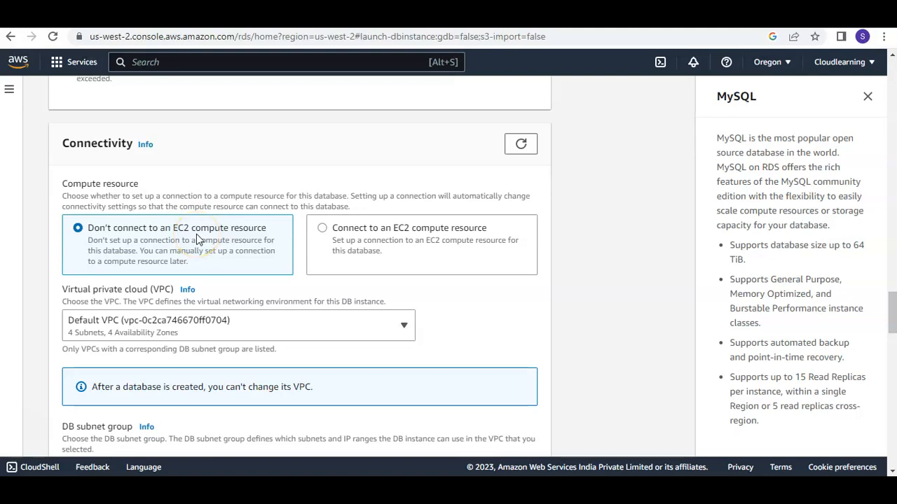
pyautogui.click(369, 242)
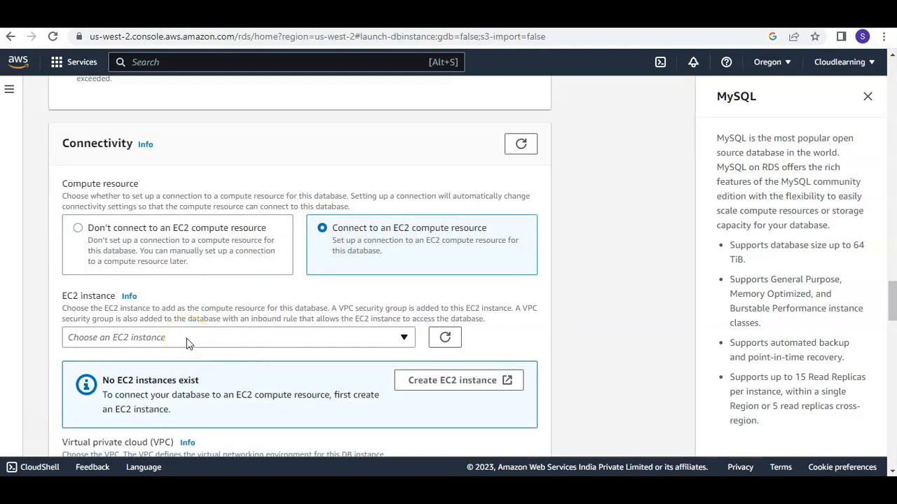
pyautogui.click(89, 235)
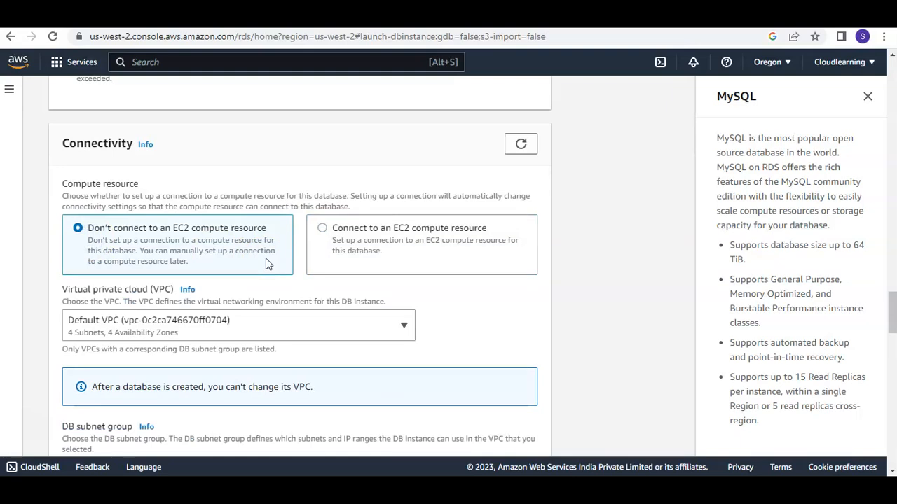
# Step: Set the database's availability zone to us-west-2a in the connectivity settings
pyautogui.scroll(-1, 480, 305)
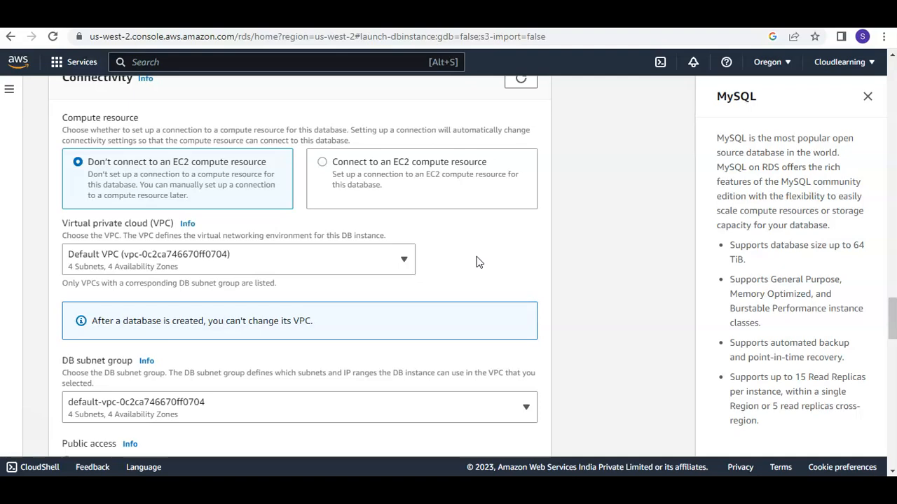
pyautogui.scroll(-3, 476, 262)
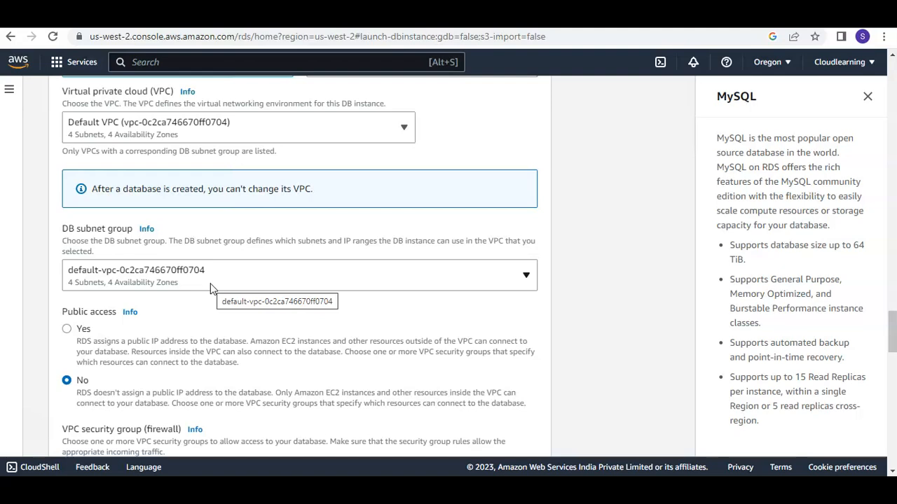
pyautogui.scroll(-1, 294, 270)
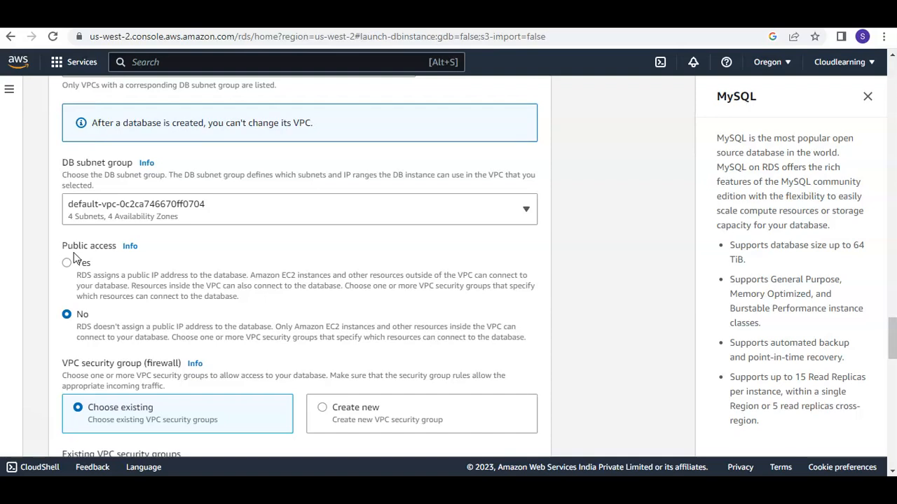
pyautogui.scroll(-1, 302, 293)
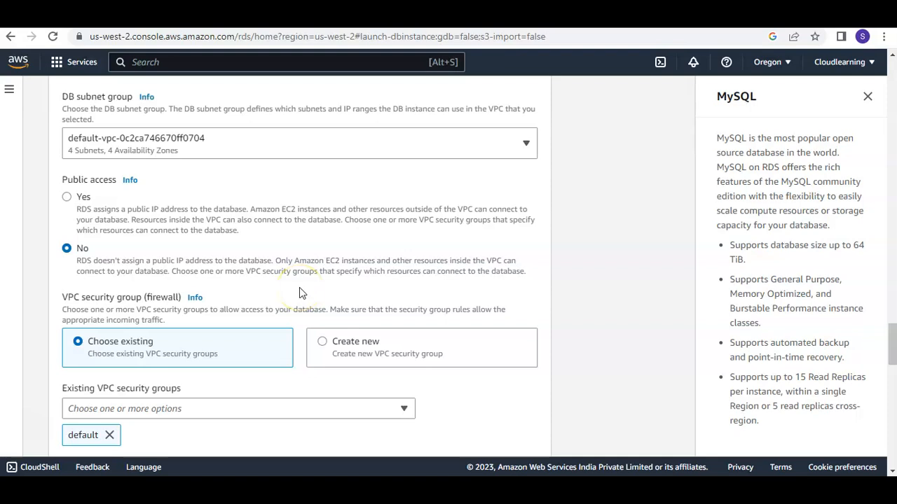
pyautogui.scroll(-2, 308, 288)
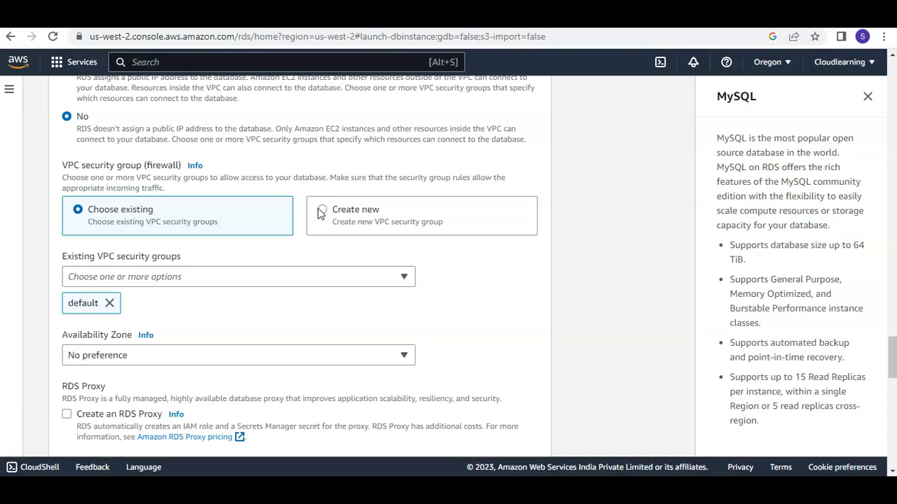
pyautogui.scroll(-2, 248, 282)
pyautogui.click(246, 287)
pyautogui.click(103, 337)
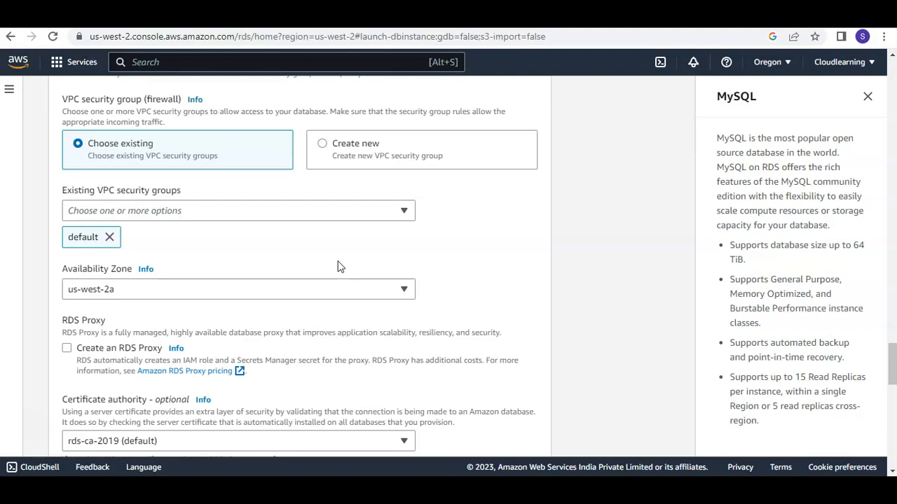
# Step: Expand the additional configuration section below the monitoring settings
pyautogui.scroll(-2, 337, 265)
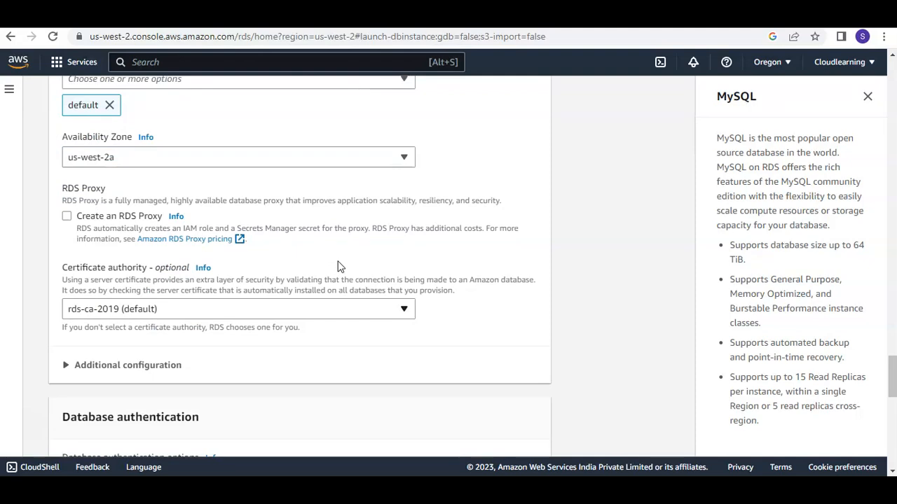
pyautogui.scroll(-3, 331, 252)
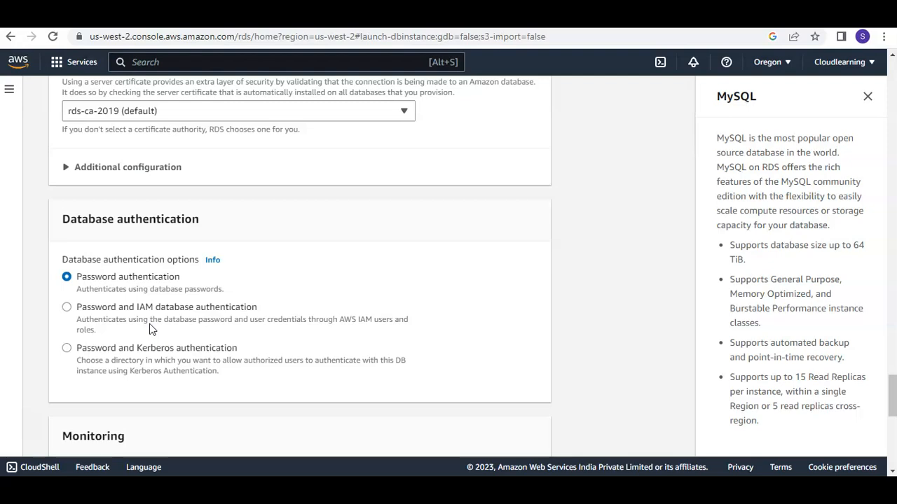
pyautogui.scroll(-1, 259, 349)
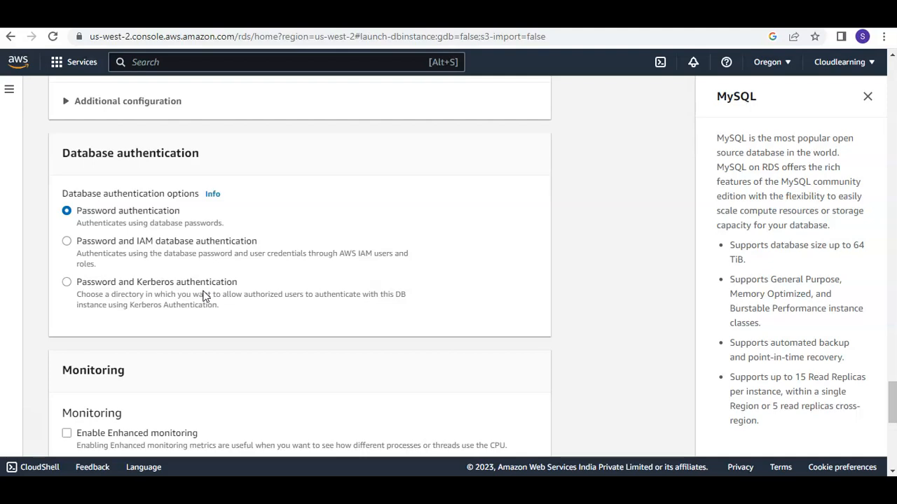
pyautogui.scroll(-2, 203, 296)
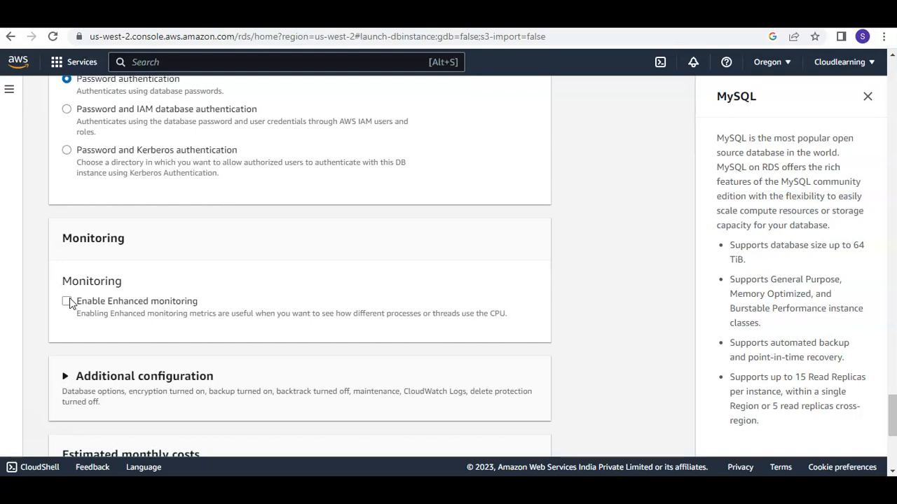
pyautogui.scroll(-2, 336, 293)
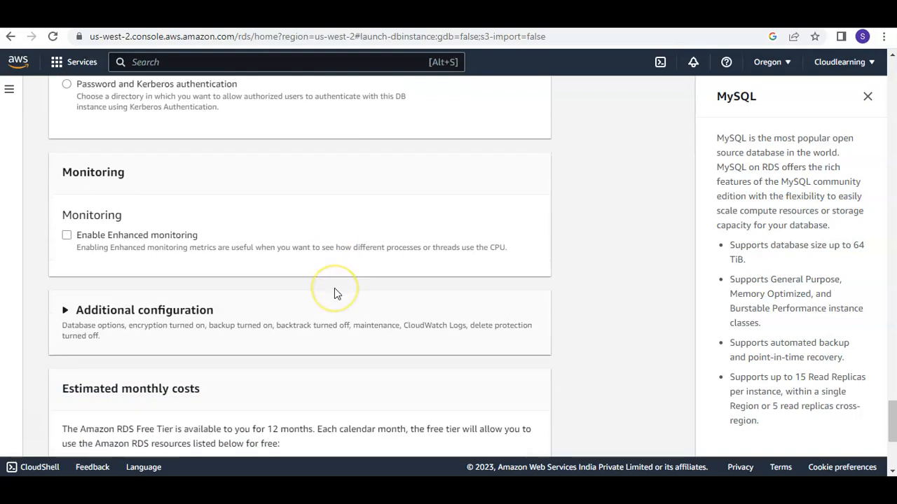
pyautogui.click(63, 245)
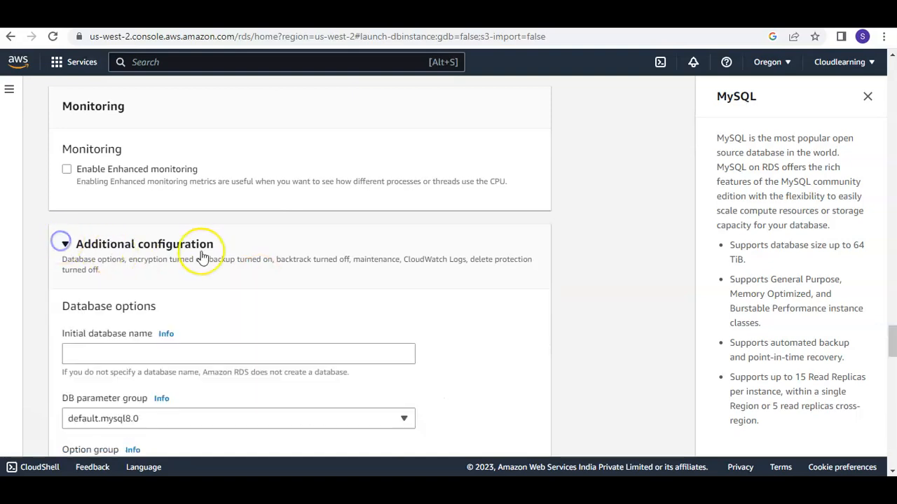
# Step: Disable encryption and automated backups for the database
pyautogui.scroll(-2, 263, 258)
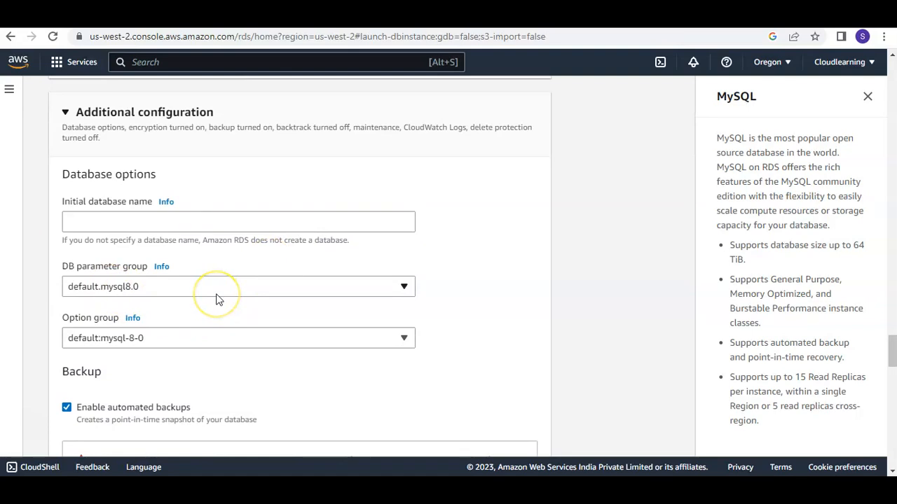
pyautogui.scroll(-1, 217, 300)
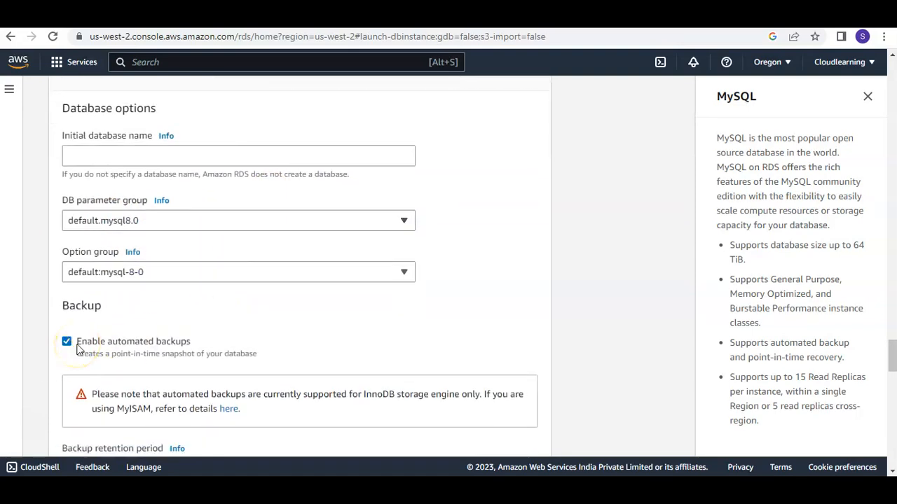
pyautogui.scroll(-1, 360, 316)
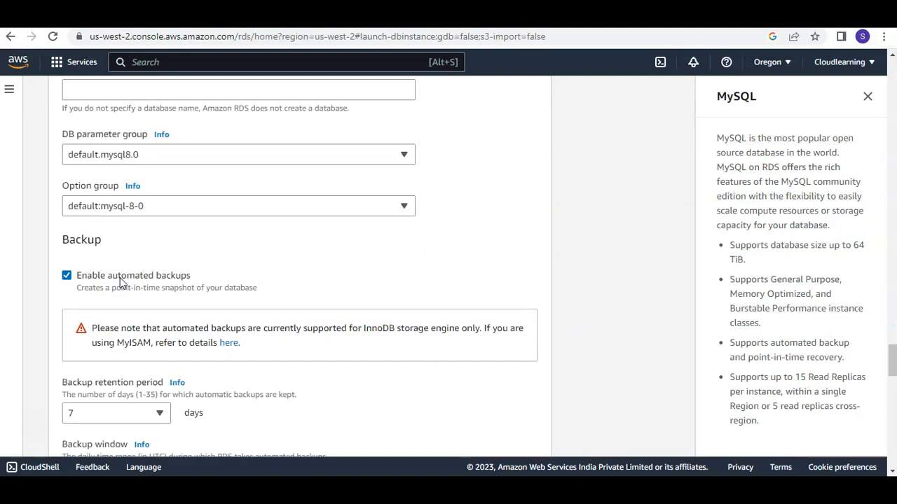
pyautogui.scroll(-1, 222, 274)
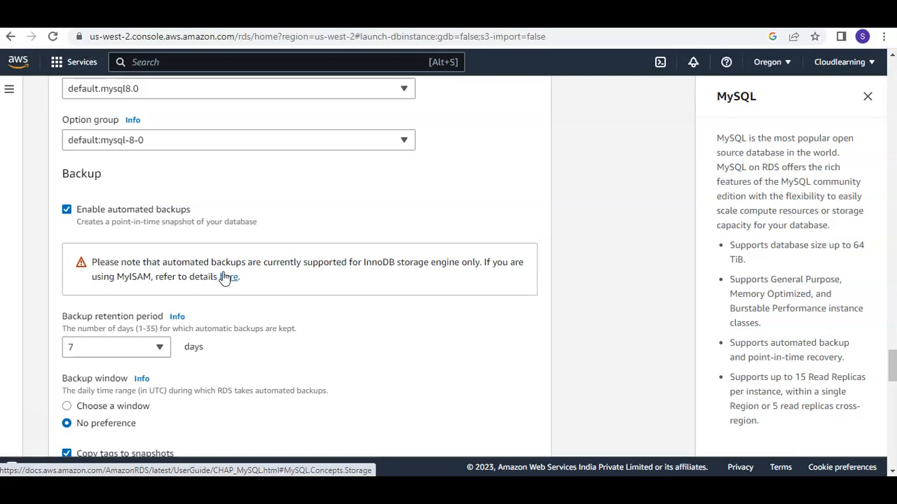
pyautogui.scroll(-1, 224, 278)
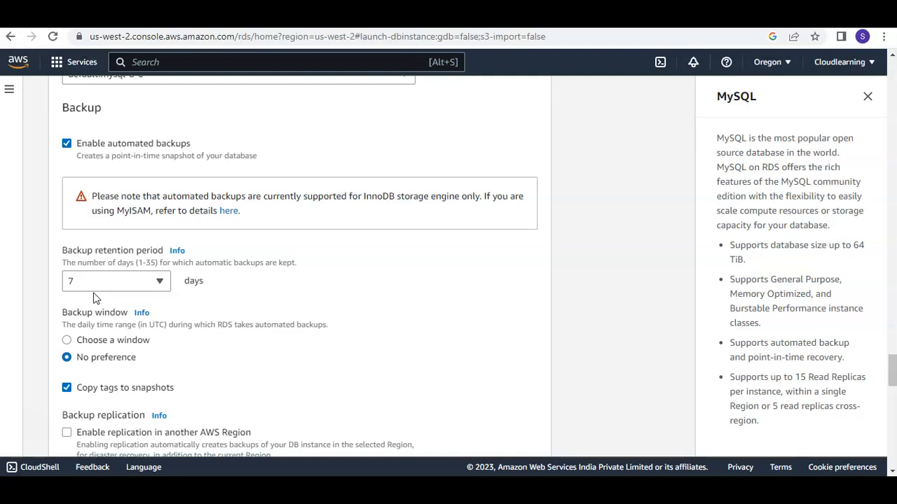
pyautogui.scroll(-1, 140, 280)
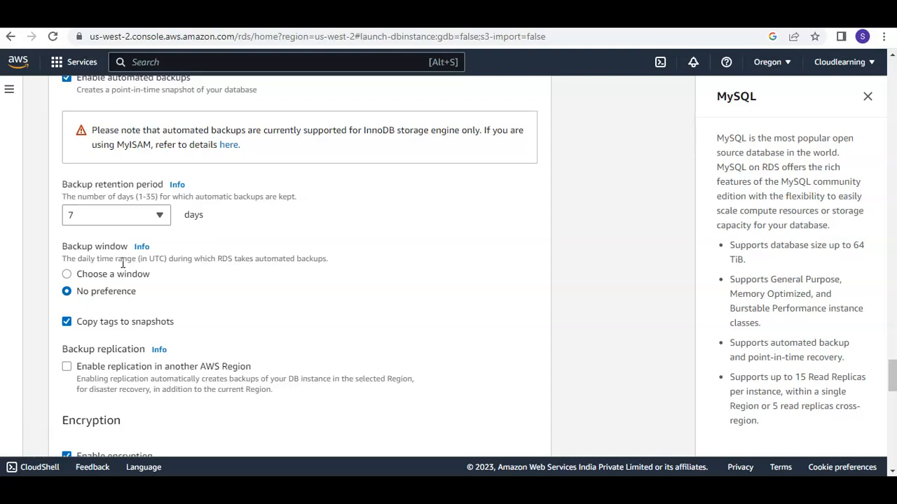
pyautogui.scroll(-2, 123, 263)
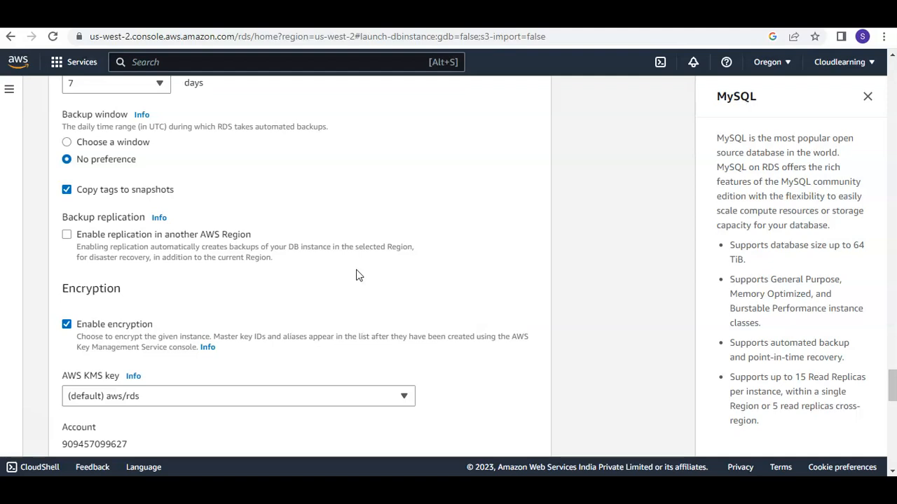
pyautogui.click(67, 323)
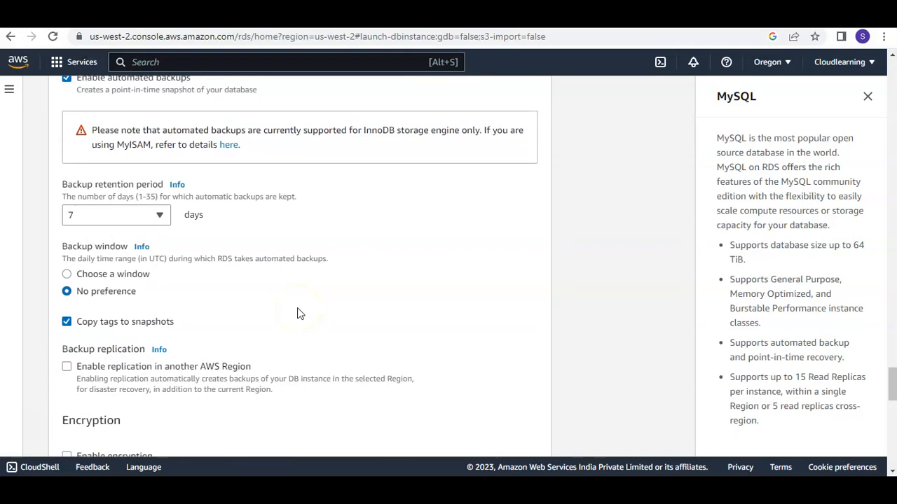
pyautogui.scroll(2, 60, 222)
pyautogui.click(66, 210)
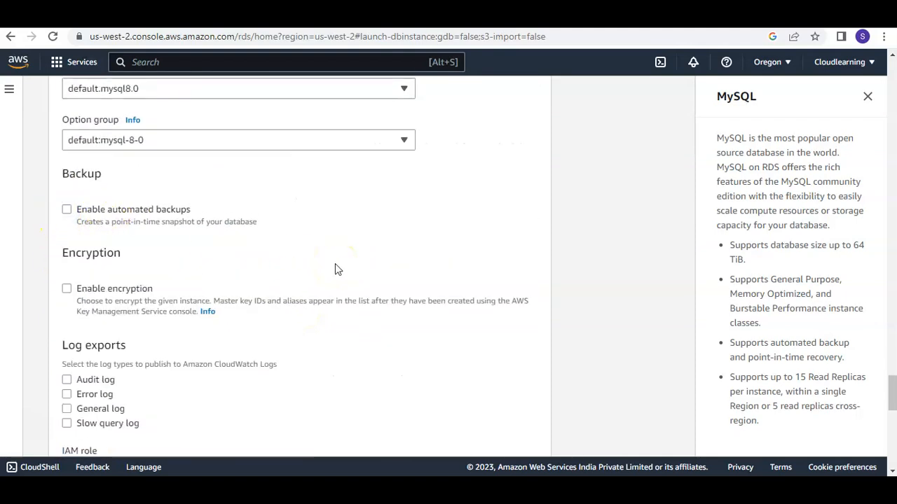
# Step: Try enabling the audit log and error log exports one at a time, clearing each again
pyautogui.scroll(-2, 335, 263)
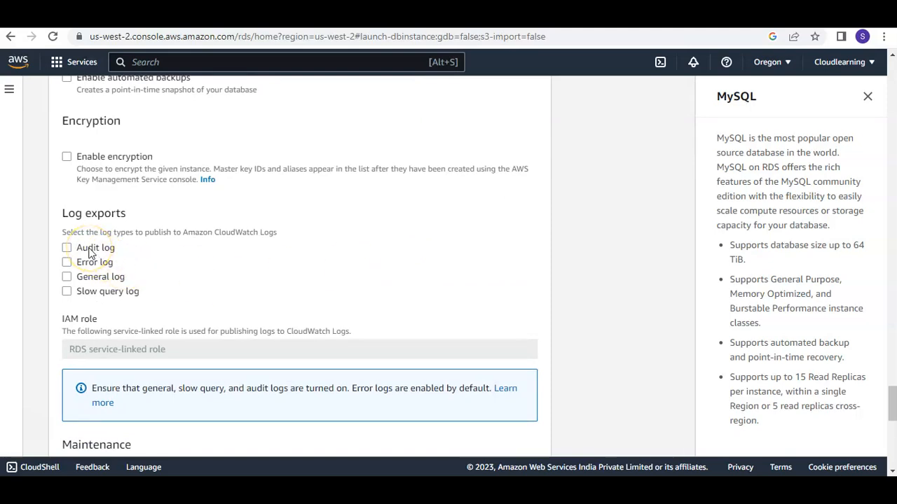
pyautogui.click(67, 249)
pyautogui.click(66, 248)
pyautogui.click(66, 263)
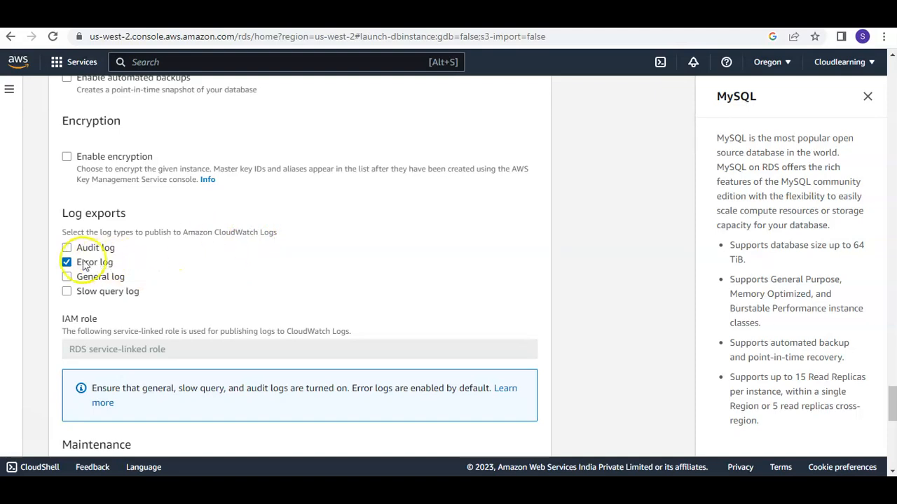
pyautogui.click(67, 262)
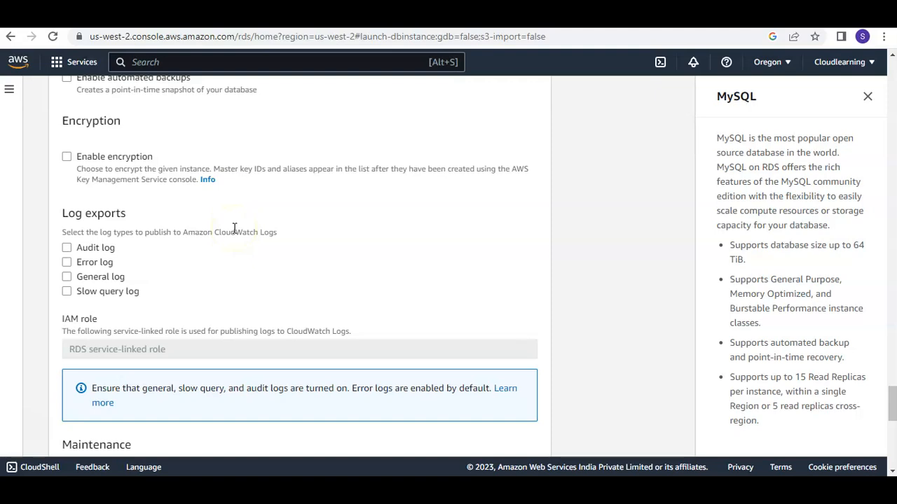
# Step: Try selecting the audit, error, general and slow query logs together for export, and clear all four again
pyautogui.click(66, 248)
pyautogui.click(67, 262)
pyautogui.click(67, 277)
pyautogui.click(67, 291)
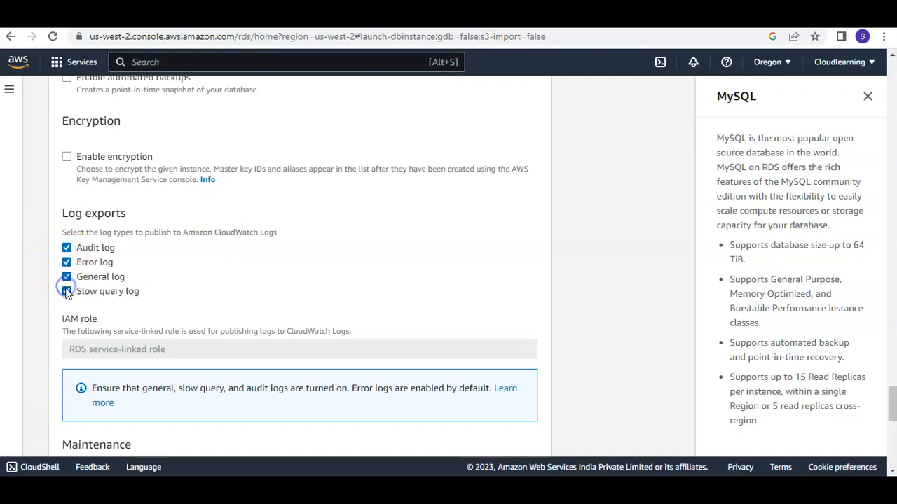
pyautogui.click(67, 277)
pyautogui.click(66, 262)
pyautogui.click(67, 248)
pyautogui.click(66, 291)
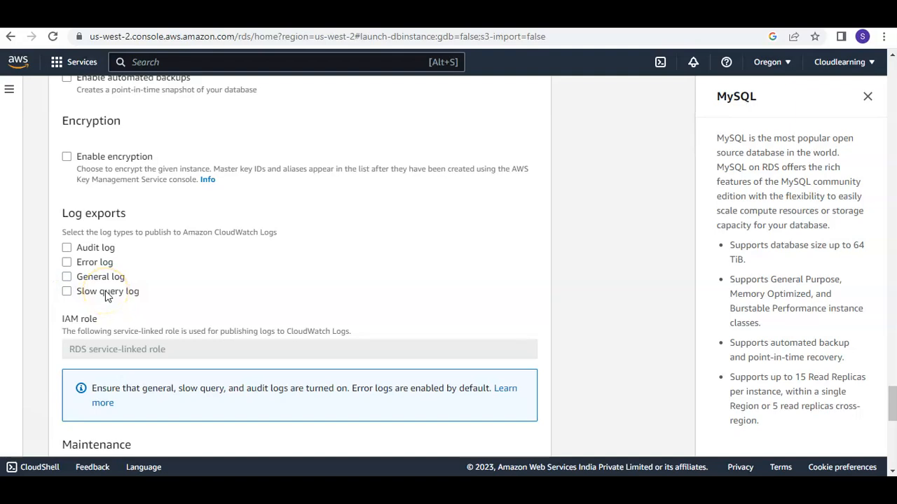
# Step: Disable auto minor version upgrade and enable deletion protection for the database
pyautogui.scroll(-3, 458, 267)
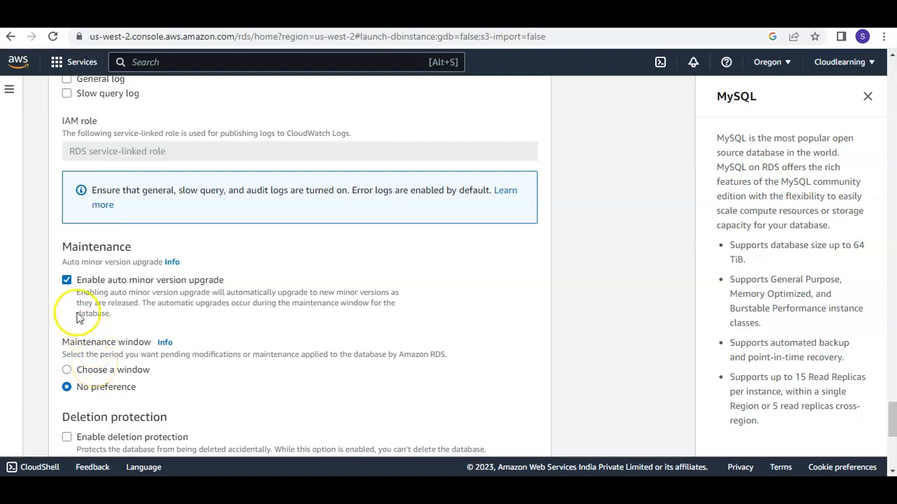
pyautogui.click(68, 280)
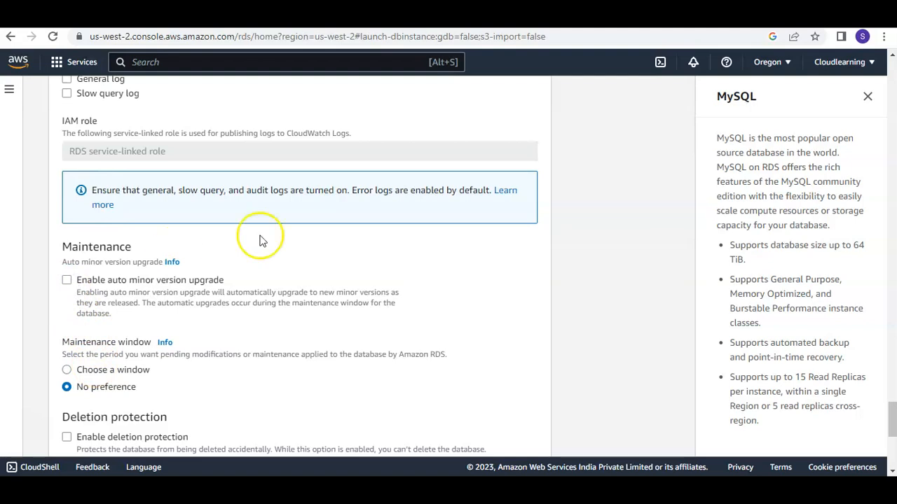
pyautogui.scroll(-2, 403, 284)
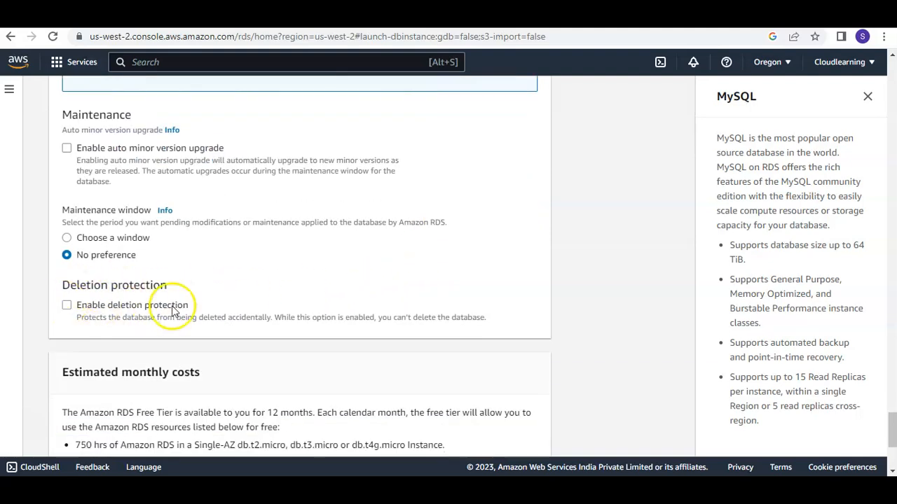
pyautogui.click(66, 306)
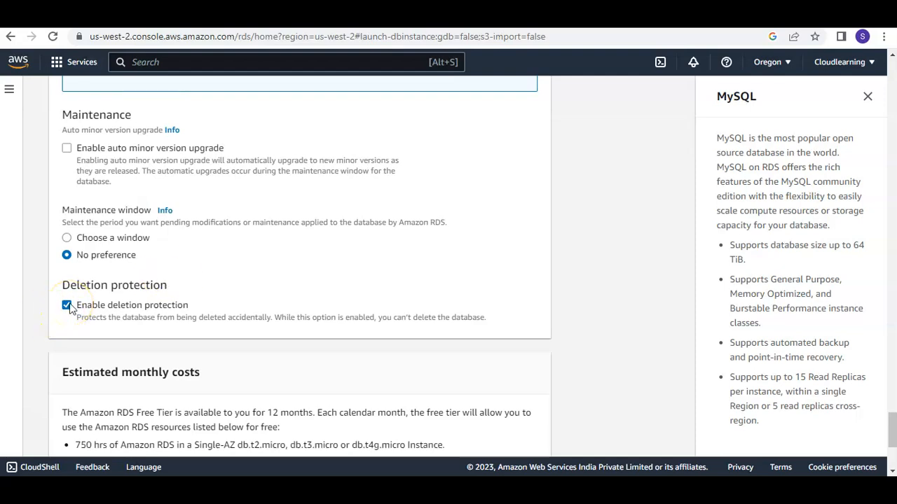
# Step: Create the database with the configured settings and dismiss the suggested add-ons
pyautogui.scroll(-3, 263, 261)
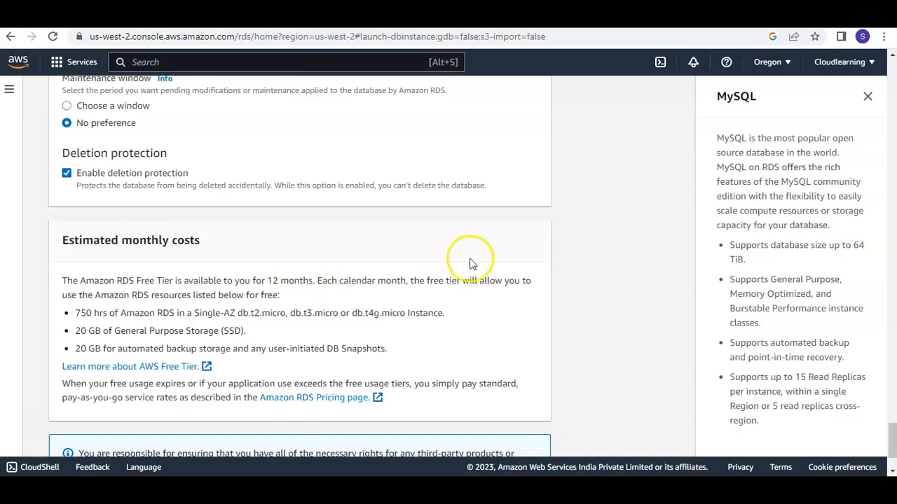
pyautogui.scroll(-2, 483, 267)
pyautogui.click(507, 424)
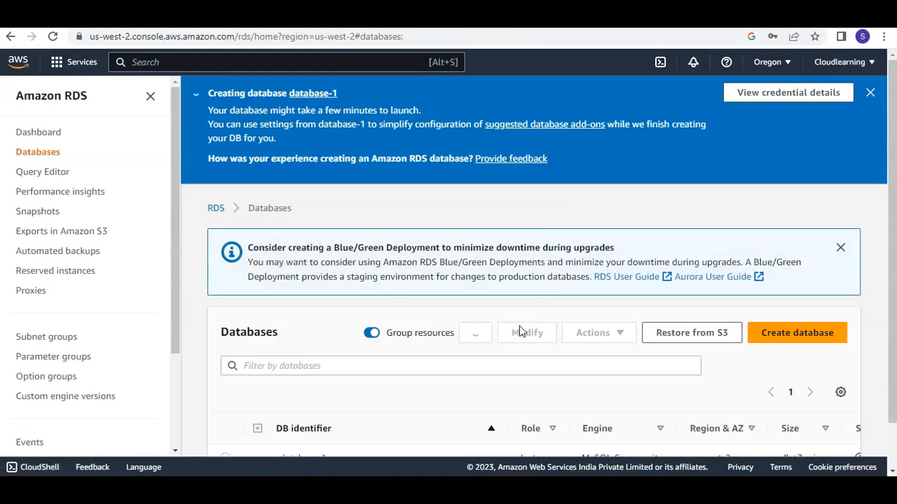
pyautogui.scroll(-1, 565, 251)
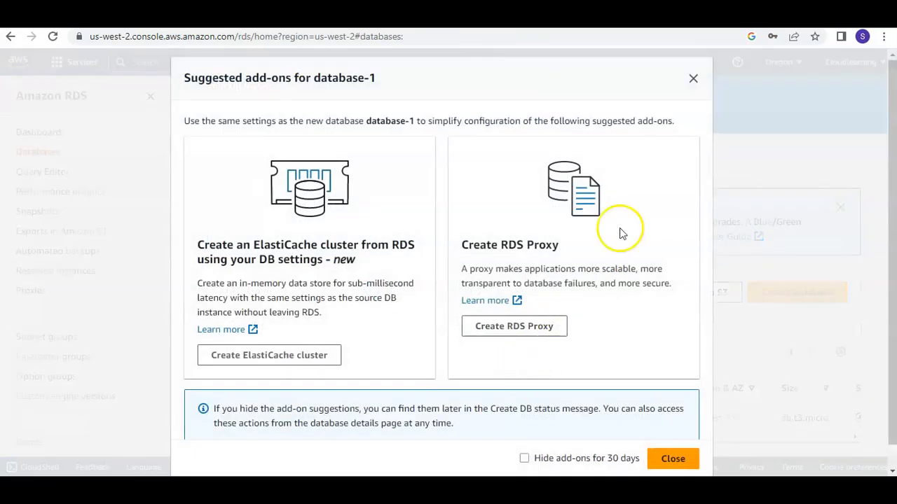
pyautogui.click(694, 78)
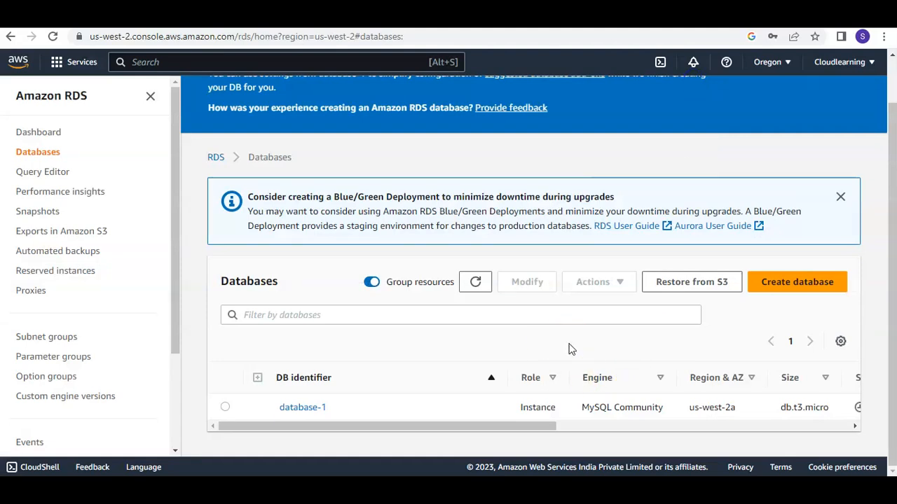
pyautogui.moveTo(524, 423); pyautogui.dragTo(422, 433)
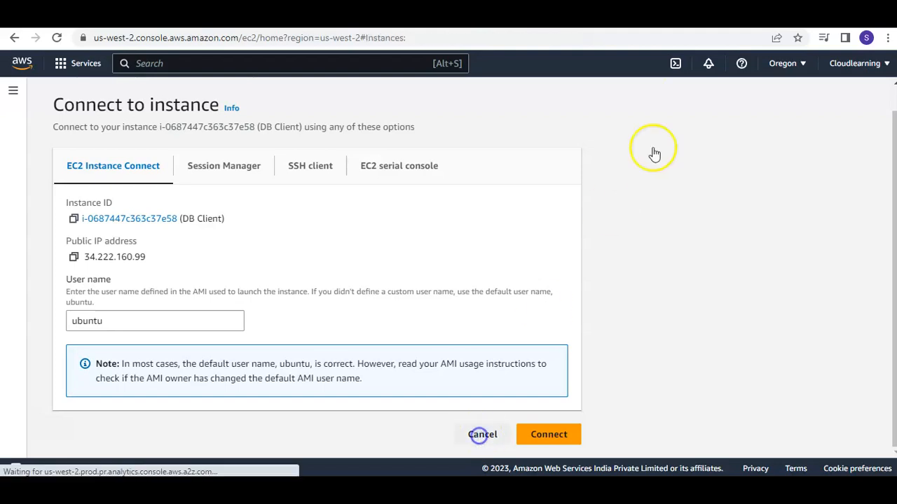
# Step: Leave the connection page, refresh the instance list and connect to the DB Client instance through EC2 Instance Connect as ubuntu
pyautogui.click(482, 434)
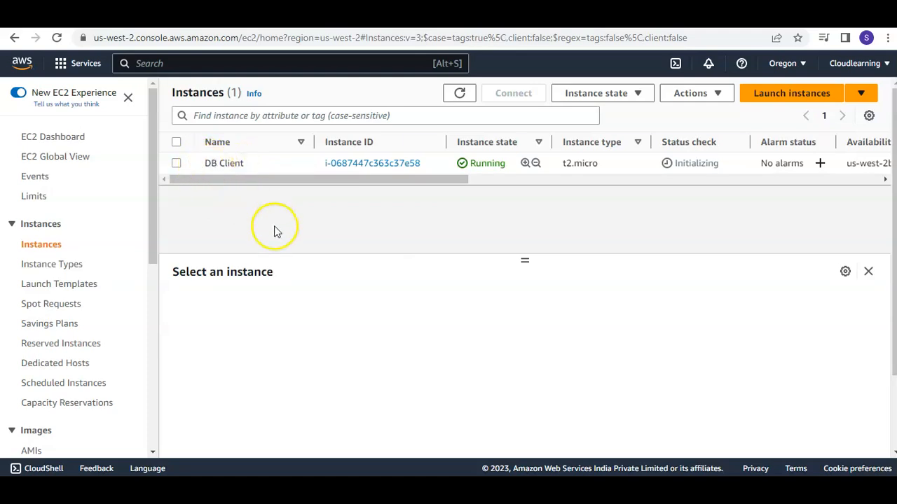
pyautogui.click(459, 95)
pyautogui.click(176, 164)
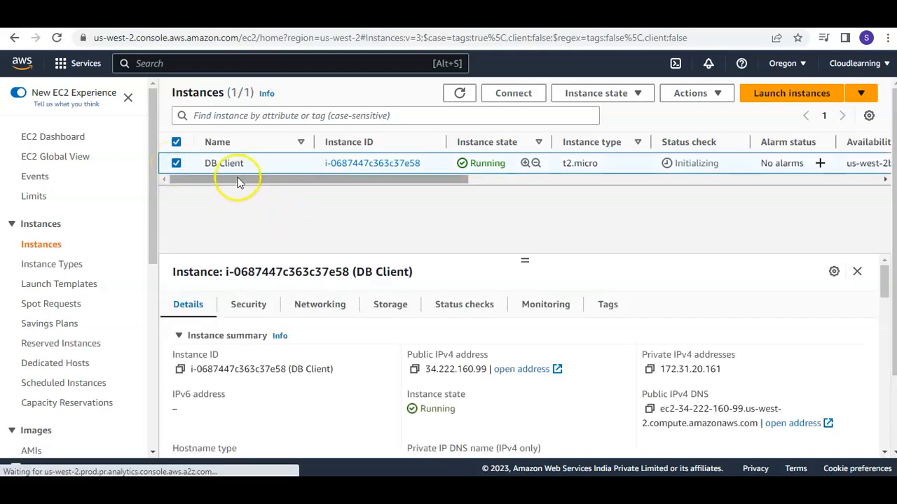
pyautogui.click(519, 93)
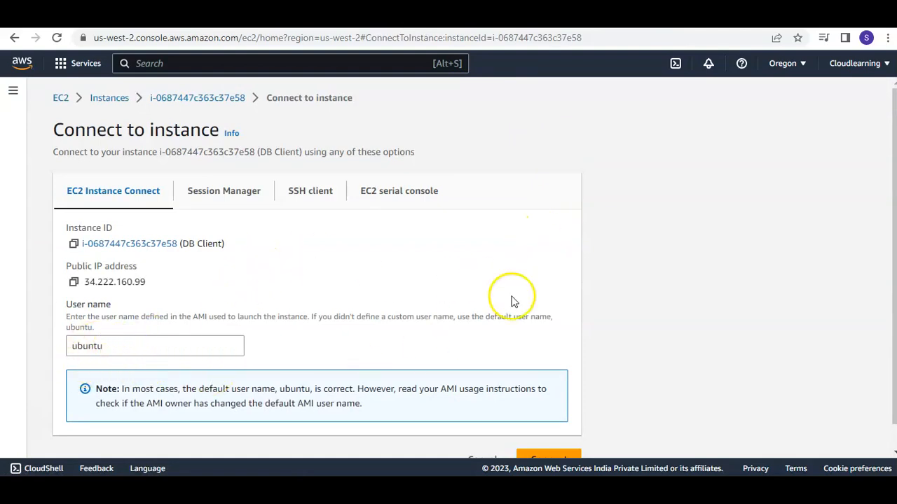
pyautogui.scroll(-1, 512, 301)
pyautogui.click(560, 430)
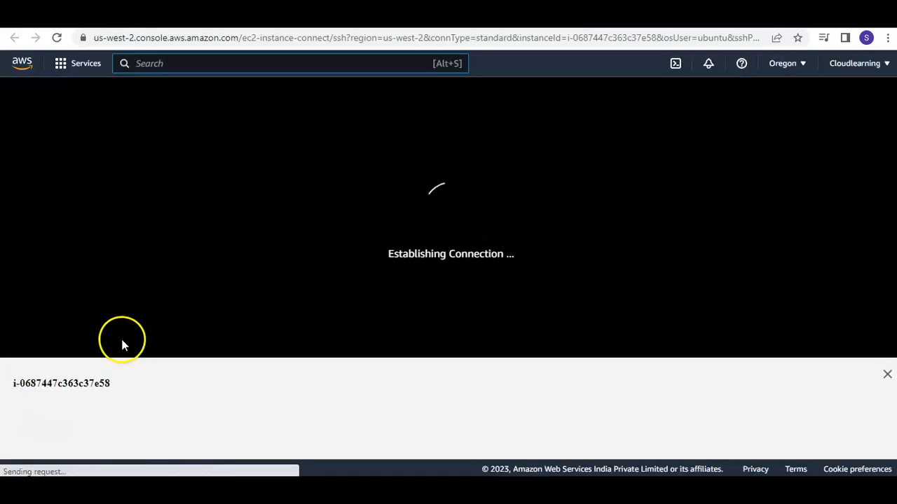
pyautogui.click(887, 374)
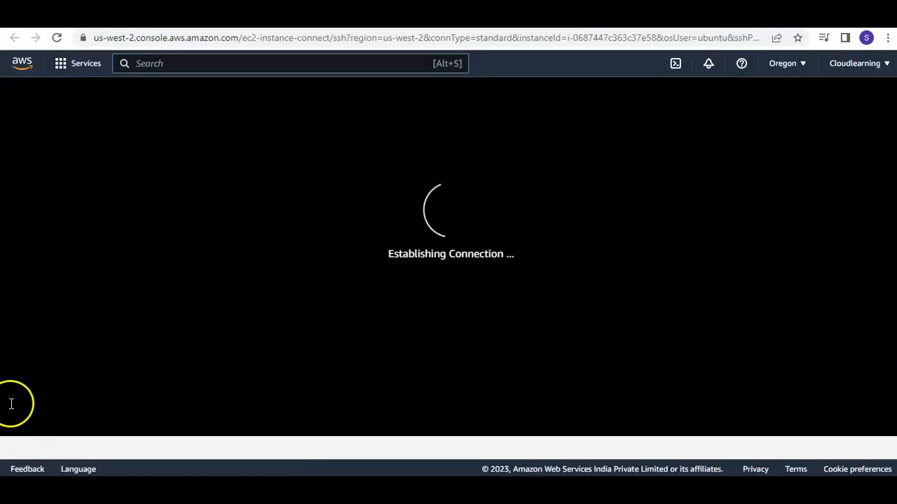
# Step: Run mysql -h in the instance's terminal to check whether a MySQL client is installed
pyautogui.click(424, 348)
pyautogui.press('Return')
pyautogui.press('Return')
pyautogui.press('Return')
pyautogui.press('Return')
pyautogui.press('Return')
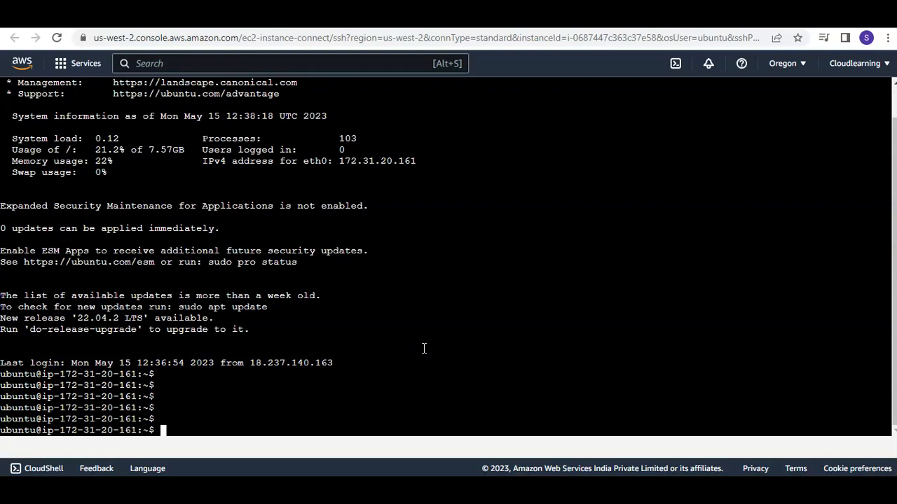
pyautogui.write('mysql -h')
pyautogui.press('Return')
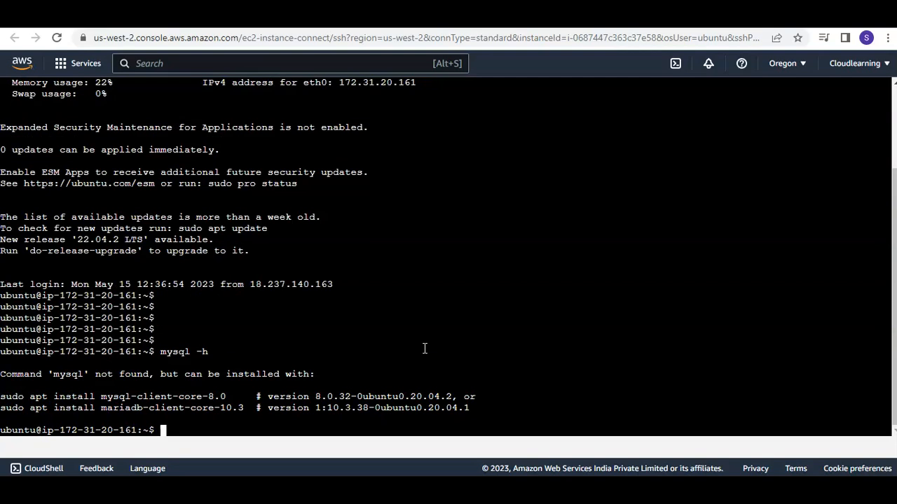
pyautogui.click(426, 349)
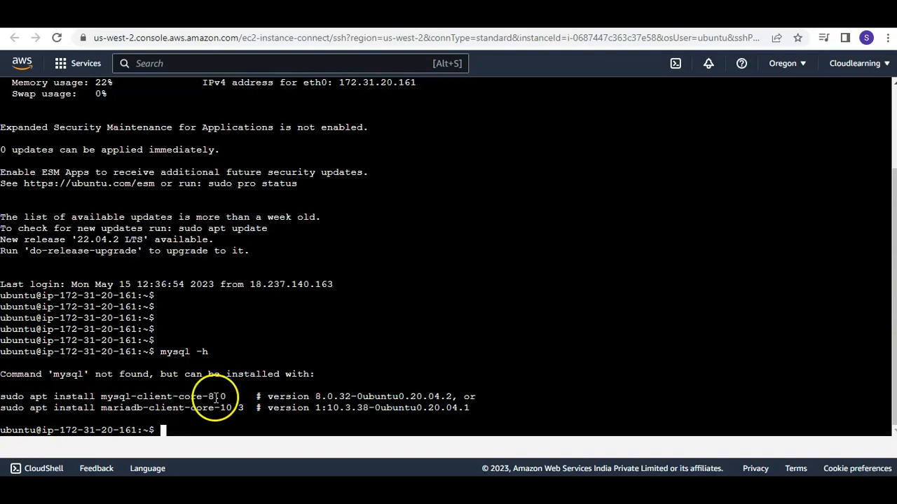
# Step: Try to install the MySQL client by copying and running the suggested command sudo apt install mysql-client-core-8.0
pyautogui.moveTo(228, 397); pyautogui.dragTo(15, 398)
pyautogui.rightClick(15, 397)
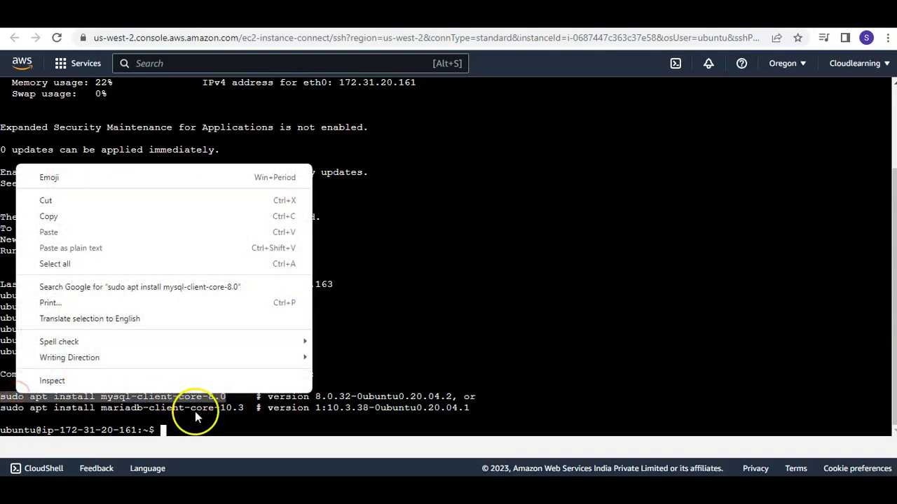
pyautogui.click(92, 215)
pyautogui.rightClick(189, 354)
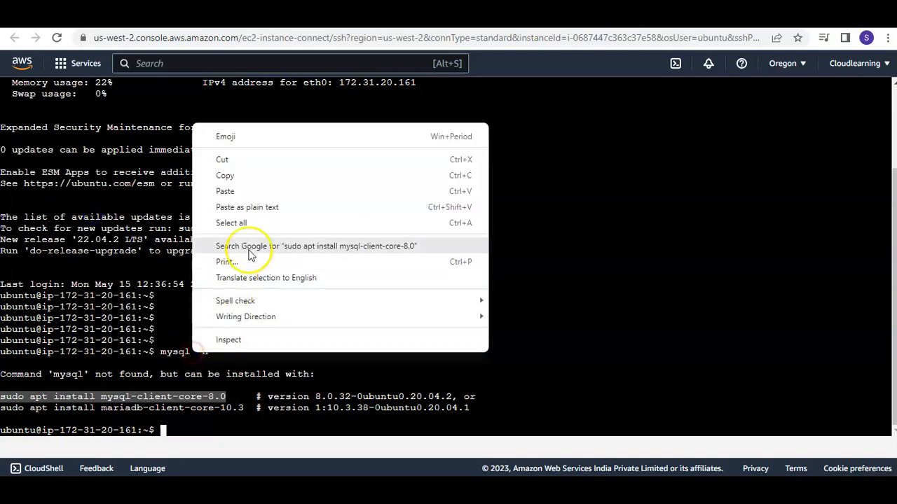
pyautogui.click(254, 189)
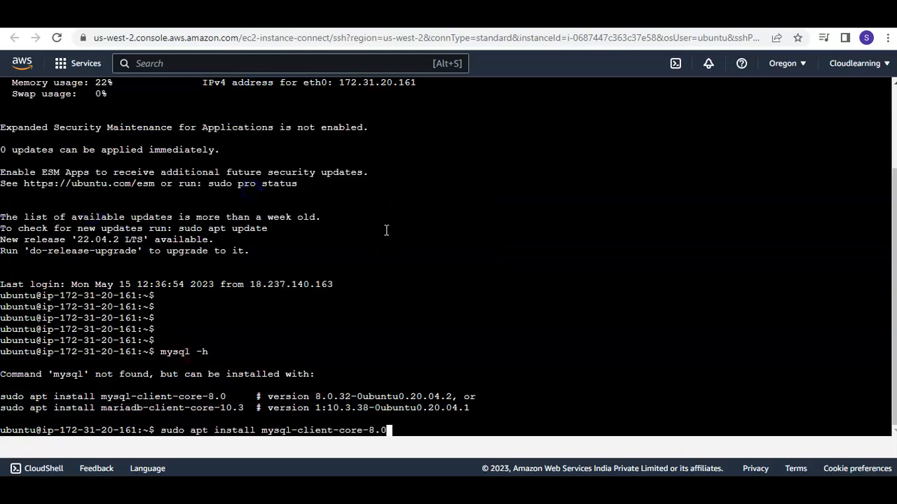
pyautogui.press('Return')
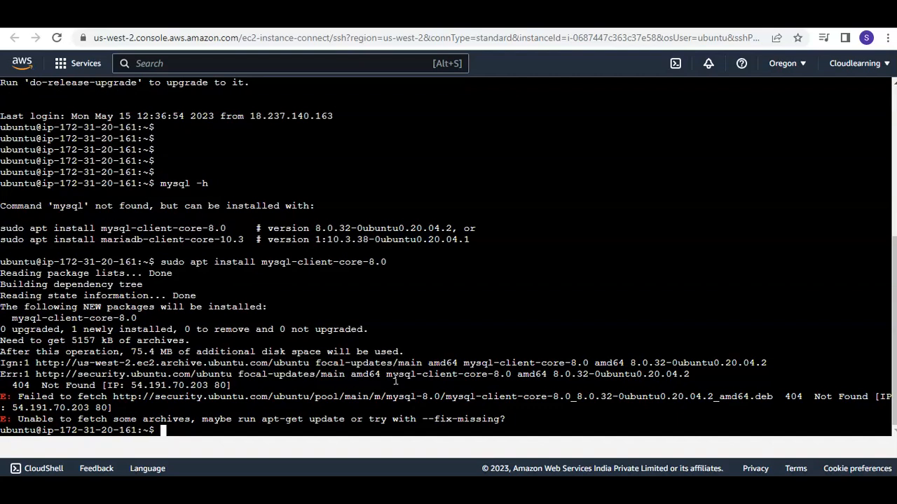
pyautogui.press('Return')
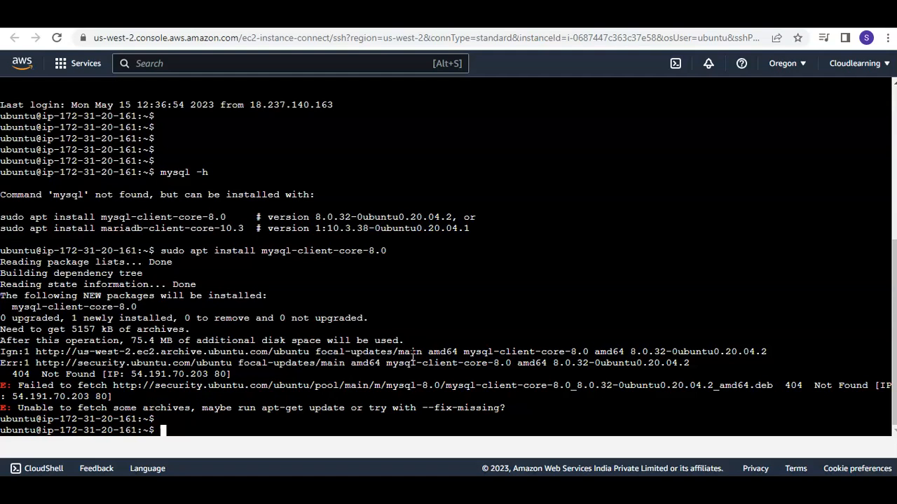
# Step: Refresh the package lists on the instance with sudo apt-get update
pyautogui.write('sudo apt-get update')
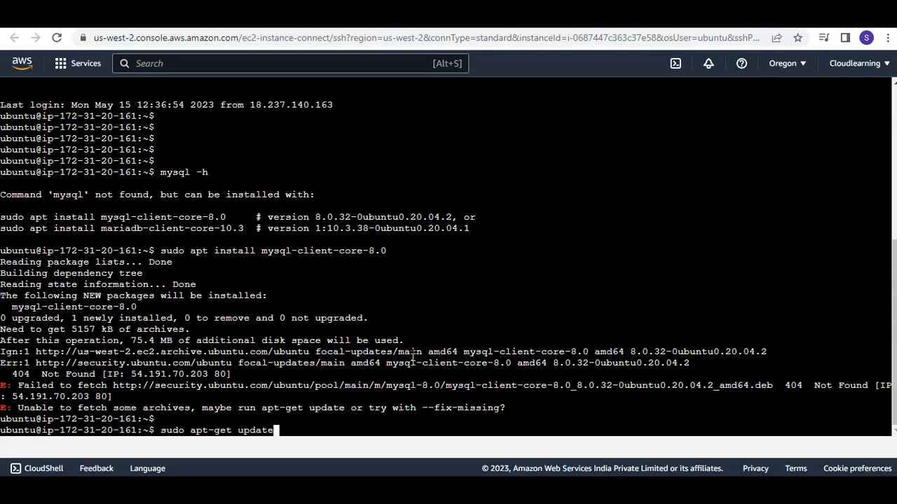
pyautogui.press('Return')
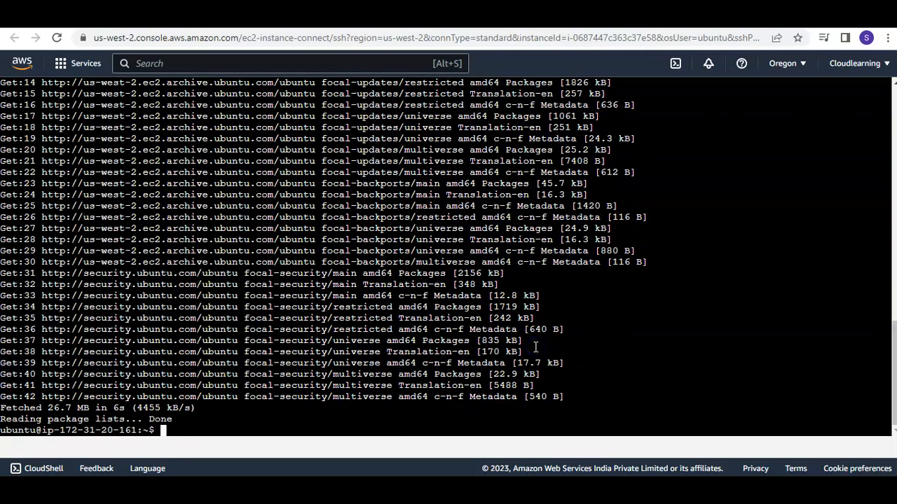
pyautogui.press('Return')
pyautogui.press('Return')
pyautogui.press('Return')
pyautogui.press('Return')
# Step: Rerun sudo apt install mysql-client-core-8.0 to install the MySQL client on the instance
pyautogui.press('Up')
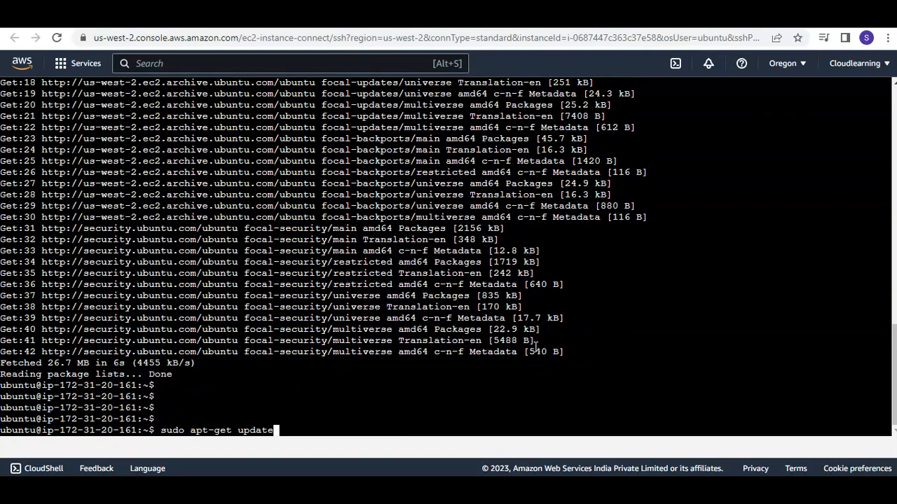
pyautogui.press('Up')
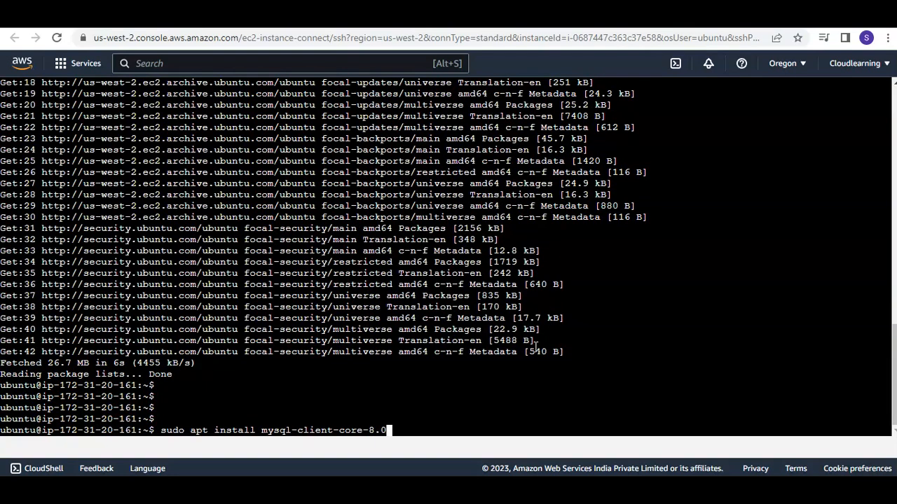
pyautogui.press('Return')
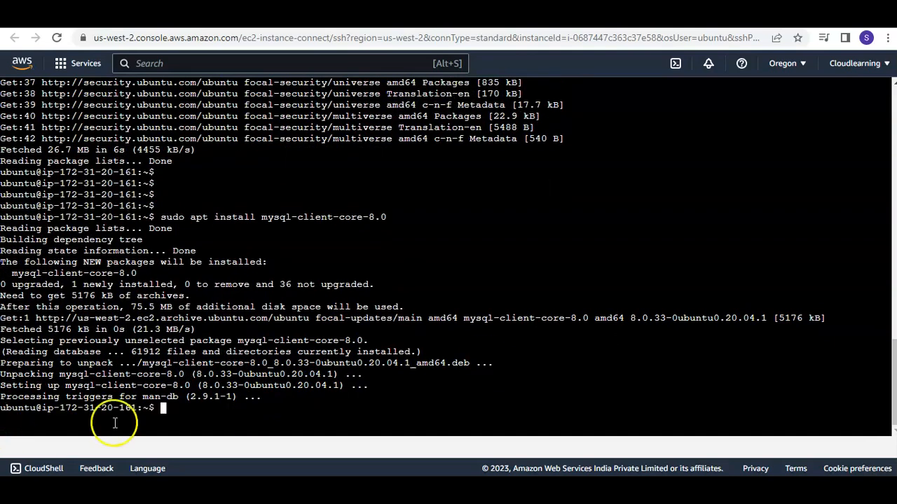
pyautogui.press('Return')
pyautogui.press('Return')
pyautogui.press('Return')
pyautogui.press('Return')
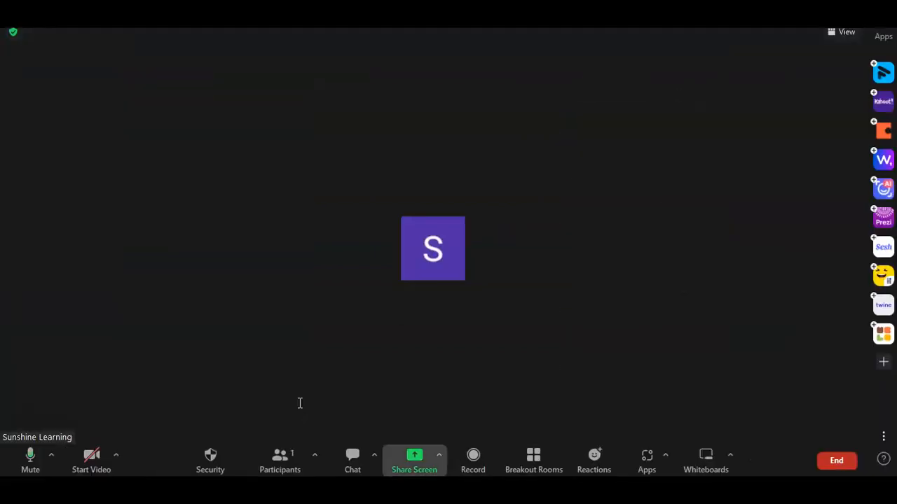
# Step: Share a whiteboard in the Zoom meeting and maximize its window
pyautogui.click(414, 461)
pyautogui.doubleClick(355, 146)
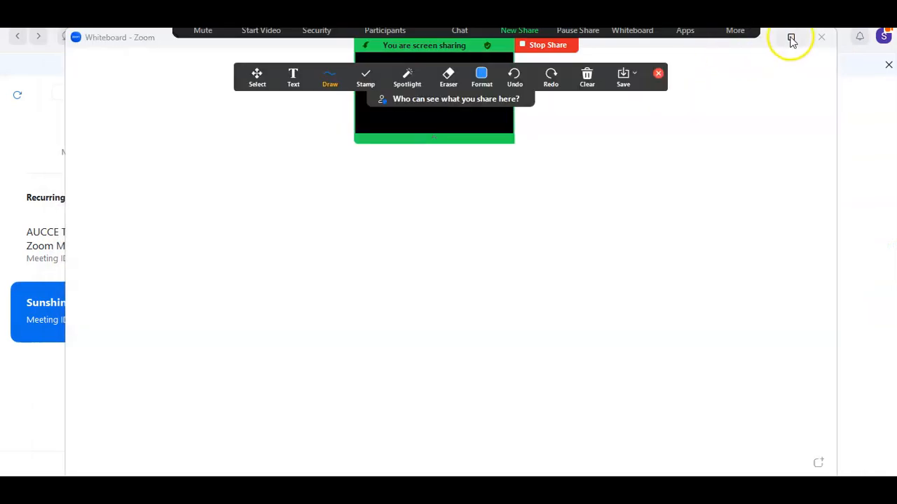
pyautogui.click(791, 37)
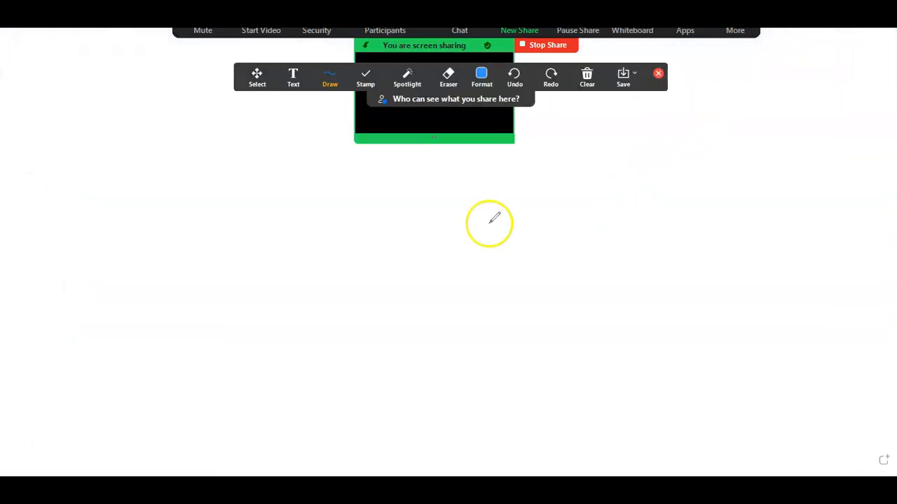
# Step: Draw an outlined rectangle right of the middle of the whiteboard for the database server
pyautogui.click(329, 79)
pyautogui.click(374, 107)
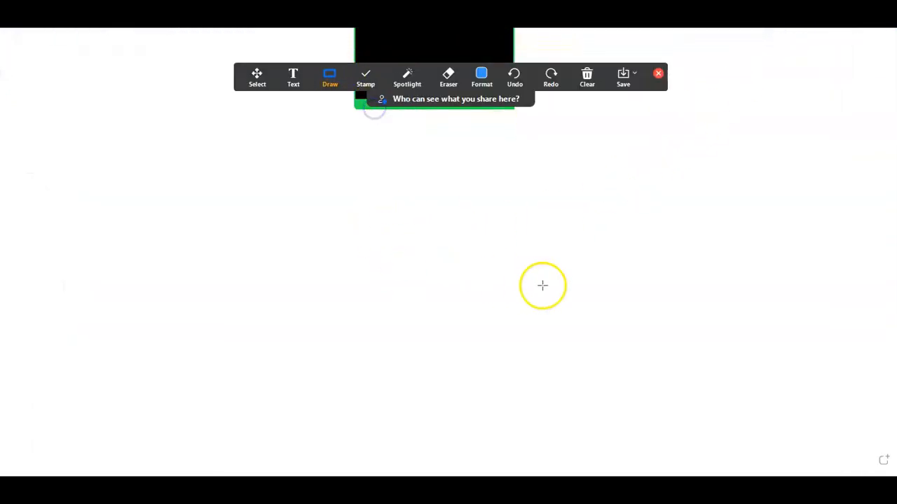
pyautogui.moveTo(546, 187)
pyautogui.mouseDown()
pyautogui.moveTo(554, 270)
pyautogui.moveTo(645, 290)
pyautogui.mouseUp()
# Step: Label the rectangle with the two-line text "DB Instance"
pyautogui.moveTo(351, 94)
pyautogui.click(291, 74)
pyautogui.click(571, 236)
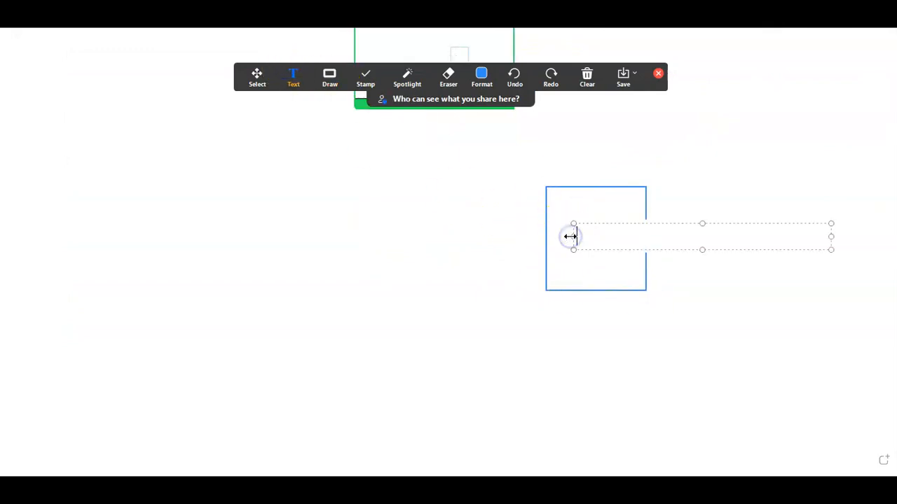
pyautogui.write('DB')
pyautogui.press('Return')
pyautogui.write('iNS')
pyautogui.press('BackSpace')
pyautogui.press('BackSpace')
pyautogui.press('BackSpace')
pyautogui.write('Instance')
pyautogui.click(446, 216)
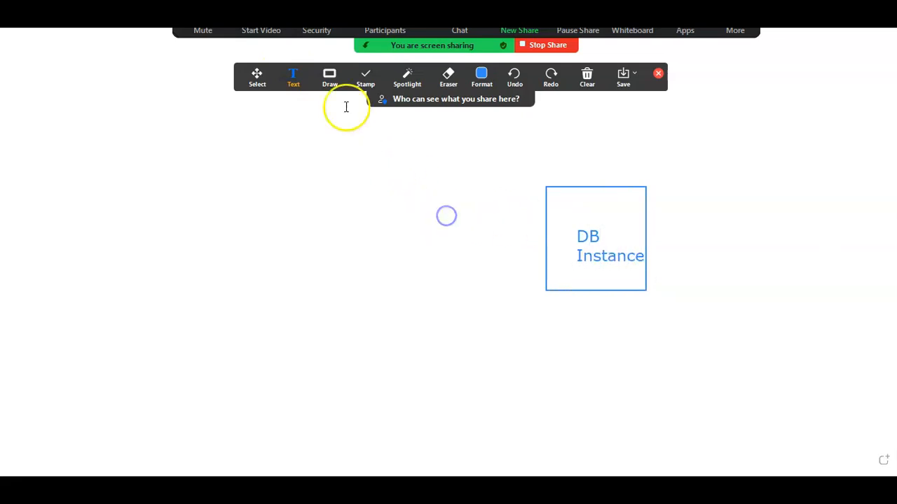
# Step: Draw a second outlined rectangle to the left of the DB Instance box and title it "EC2 Instance" above its upper edge
pyautogui.click(330, 79)
pyautogui.click(368, 105)
pyautogui.moveTo(239, 204)
pyautogui.mouseDown()
pyautogui.moveTo(243, 260)
pyautogui.moveTo(335, 274)
pyautogui.mouseUp()
pyautogui.click(293, 77)
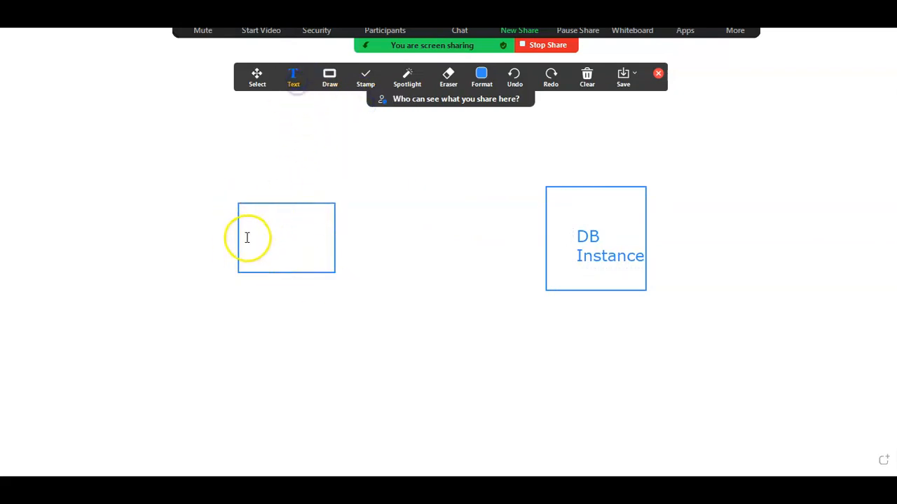
pyautogui.click(238, 184)
pyautogui.write('EC2 Instance')
pyautogui.click(216, 314)
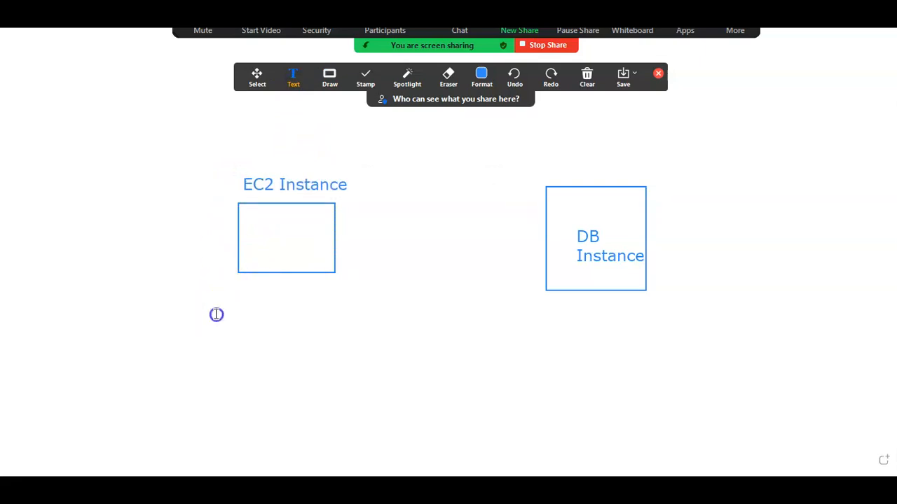
# Step: Add the two-line text "MySql Client" inside the EC2 Instance rectangle
pyautogui.click(245, 238)
pyautogui.write('MySql')
pyautogui.press('Return')
pyautogui.write('Client')
pyautogui.click(344, 329)
# Step: Draw a horizontal arrow from the MySql Client box towards the DB Instance box
pyautogui.click(330, 76)
pyautogui.click(345, 139)
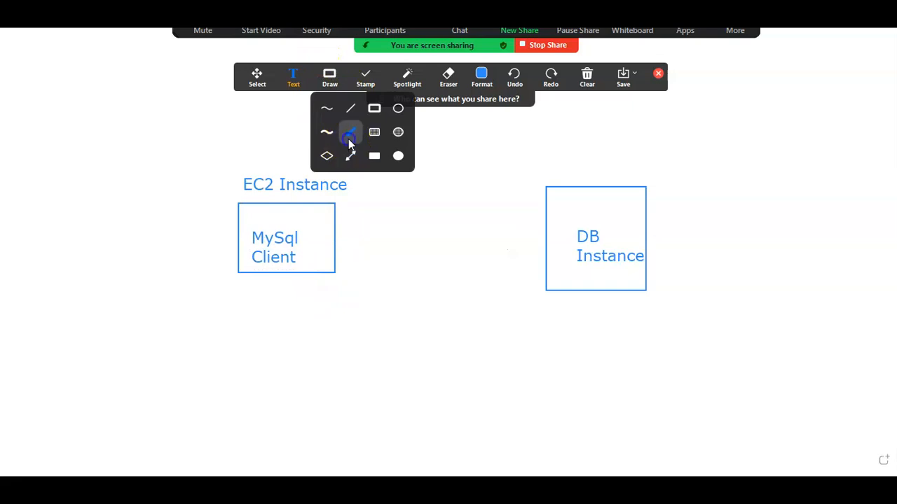
pyautogui.moveTo(326, 242); pyautogui.dragTo(510, 241)
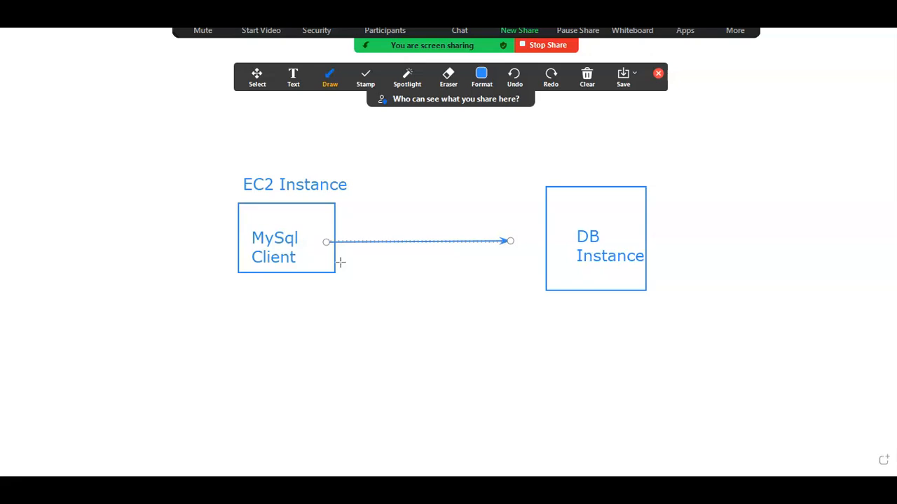
# Step: Draw a narrow shaded rectangle across the DB Instance box's left edge and activate the Text tool
pyautogui.click(331, 78)
pyautogui.click(374, 130)
pyautogui.moveTo(524, 218)
pyautogui.mouseDown()
pyautogui.moveTo(530, 278)
pyautogui.moveTo(555, 270)
pyautogui.mouseUp()
pyautogui.click(332, 80)
pyautogui.click(298, 74)
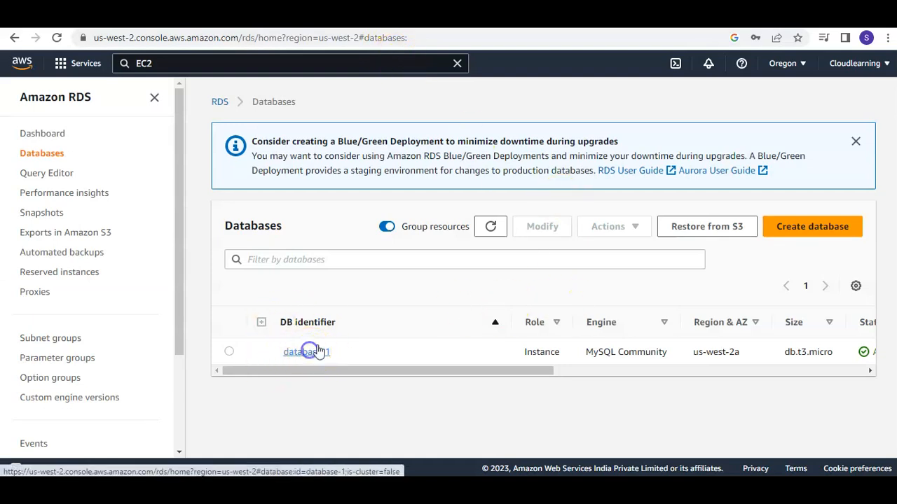
# Step: Open database-1's details in Amazon RDS, open its default VPC security group in a new tab and show the group's inbound rules
pyautogui.click(309, 351)
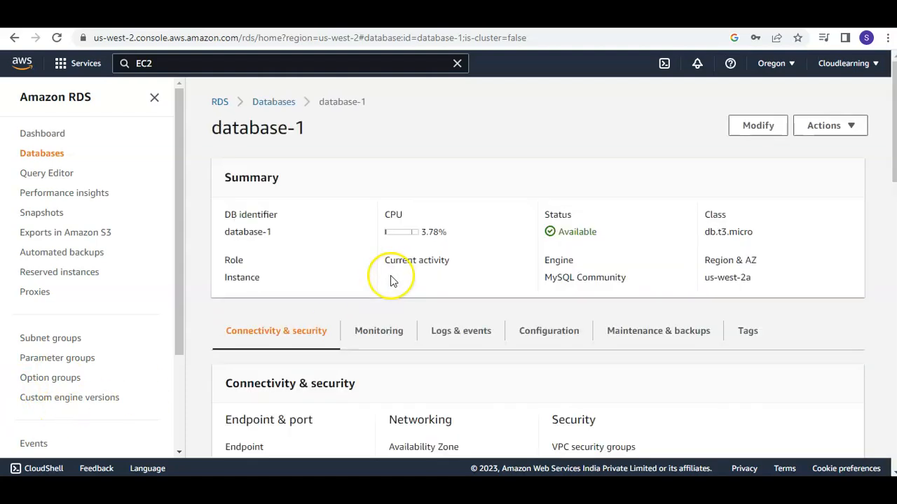
pyautogui.scroll(-4, 504, 230)
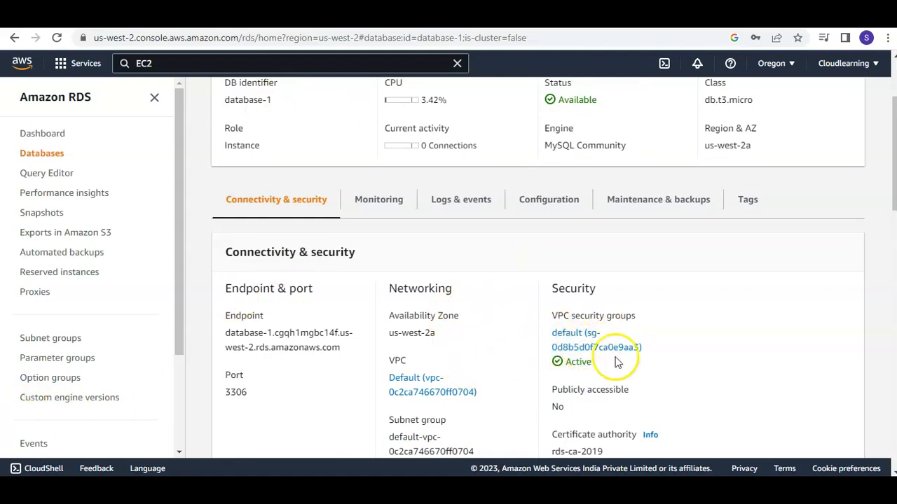
pyautogui.rightClick(573, 341)
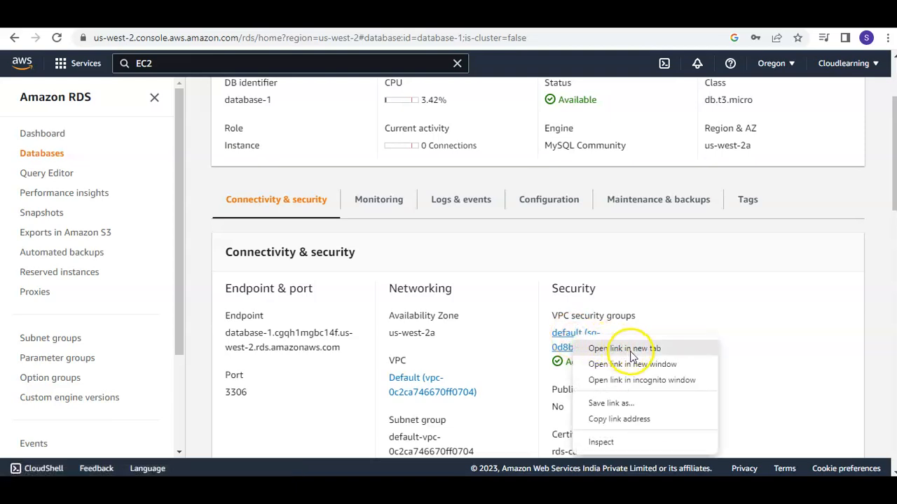
pyautogui.click(630, 349)
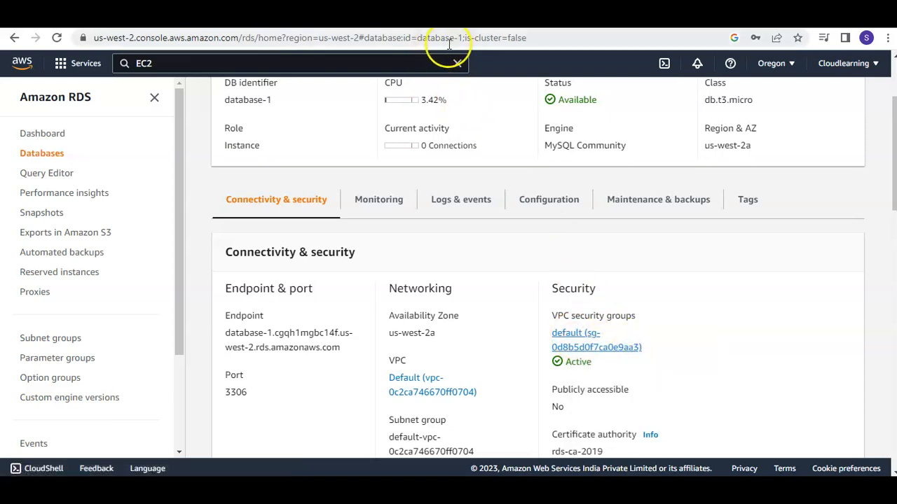
pyautogui.click(410, 17)
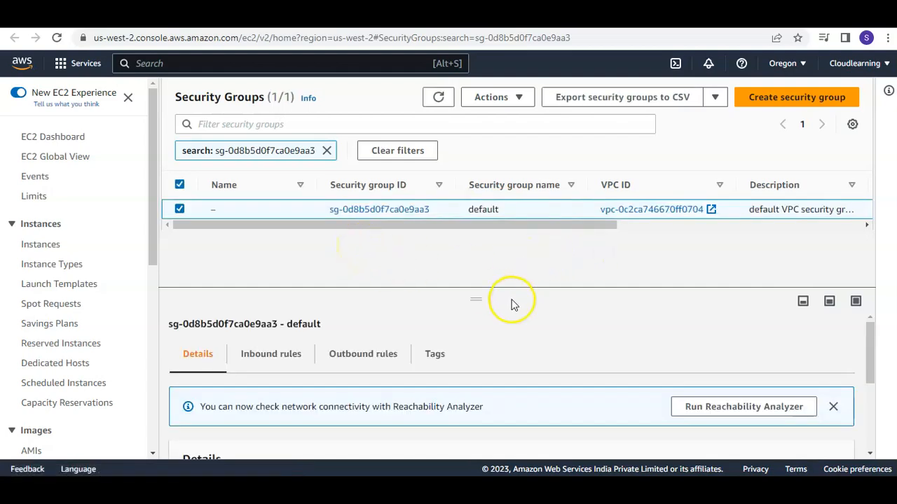
pyautogui.click(289, 354)
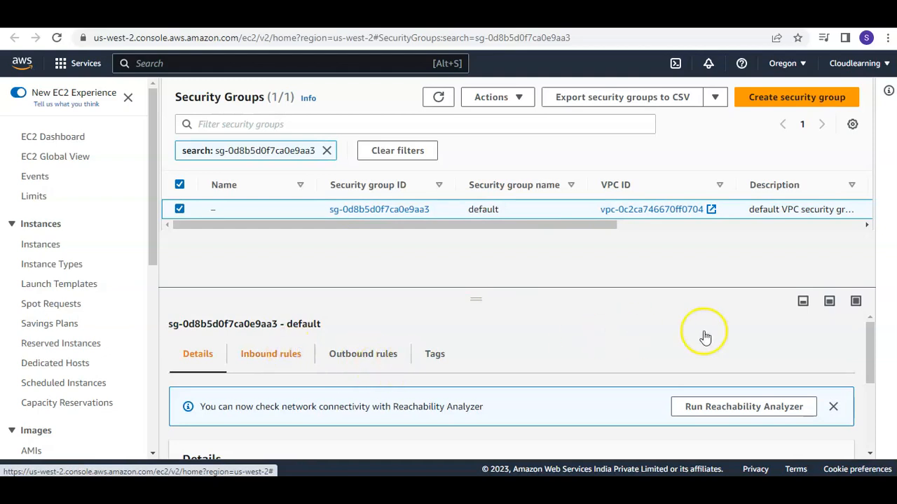
# Step: Open the default security group's inbound rules for editing and delete the MYSQL/Aurora rule with source 0.0.0.0/0
pyautogui.moveTo(870, 335); pyautogui.dragTo(871, 384)
pyautogui.click(789, 346)
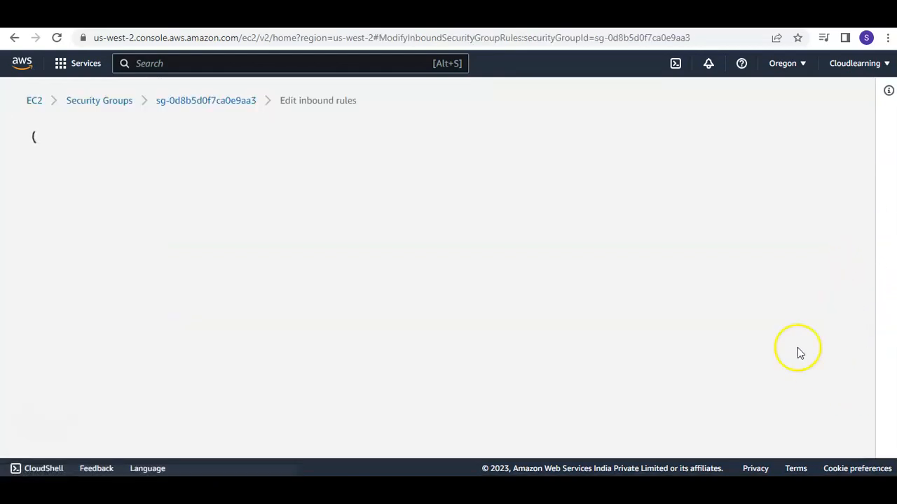
pyautogui.scroll(-5, 390, 276)
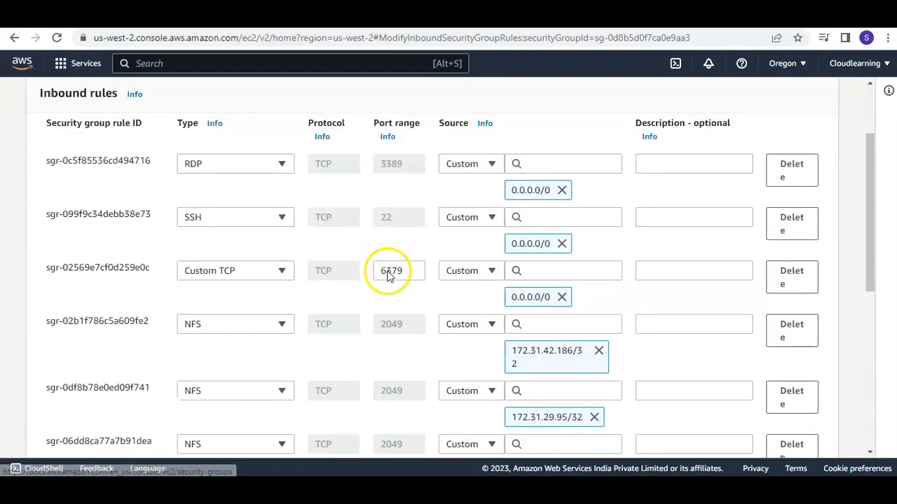
pyautogui.scroll(-2, 296, 279)
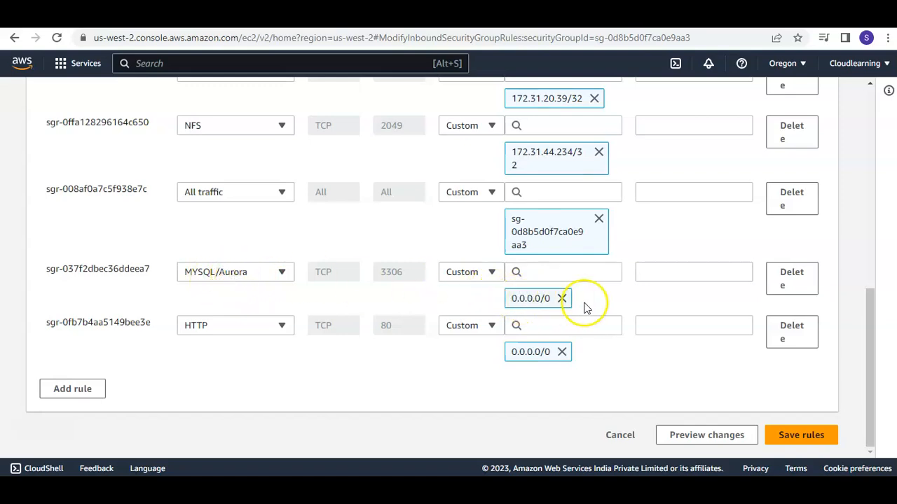
pyautogui.click(786, 275)
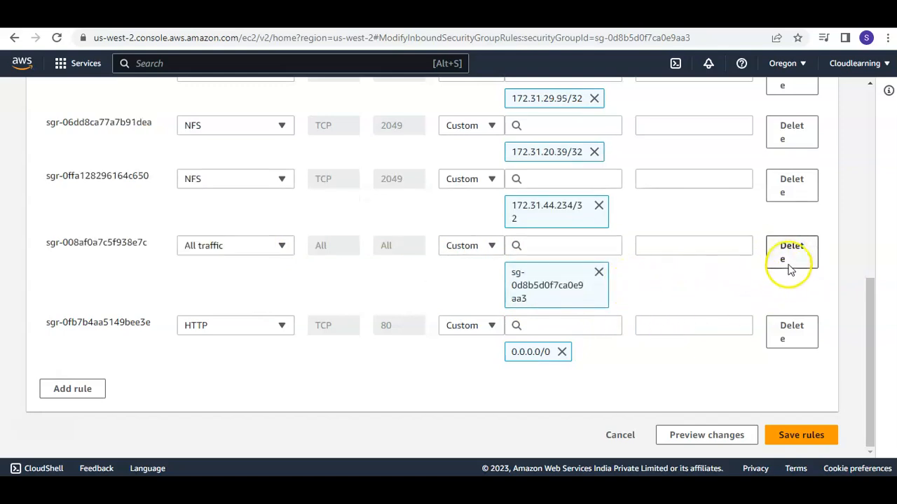
pyautogui.scroll(1, 404, 256)
pyautogui.scroll(-1, 406, 258)
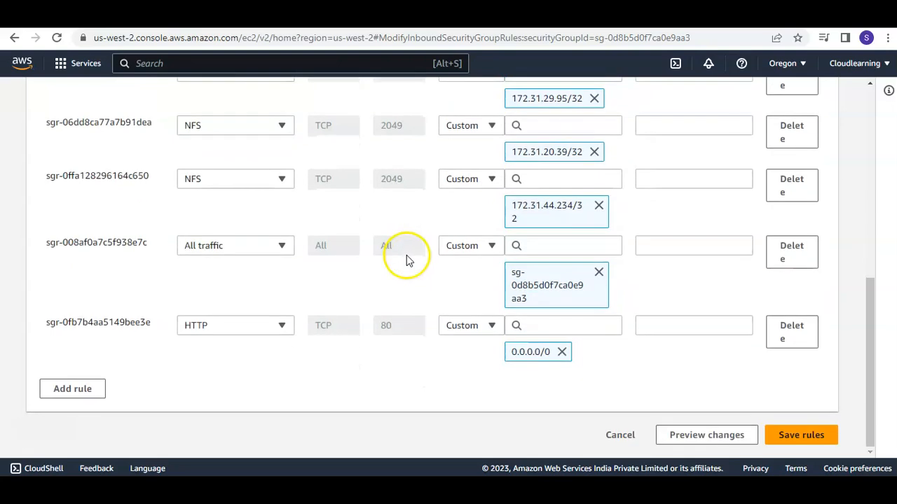
# Step: Add a new inbound rule of type MYSQL/Aurora
pyautogui.click(70, 390)
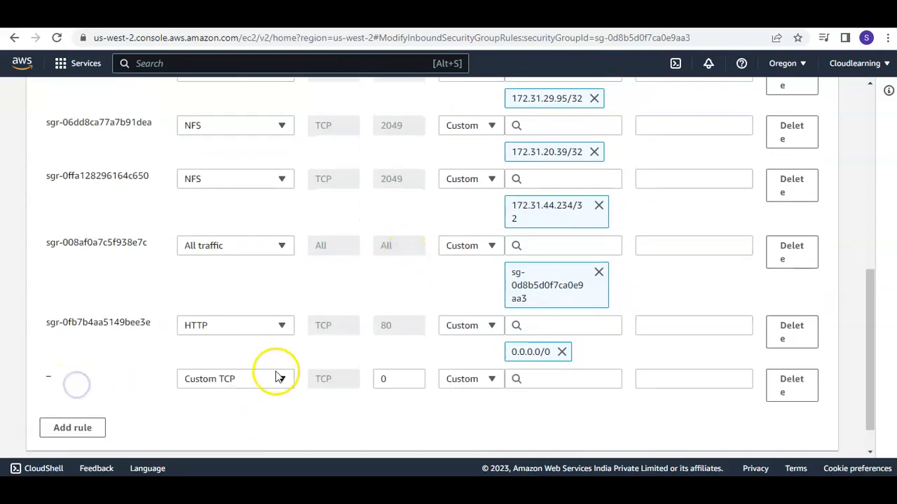
pyautogui.click(278, 377)
pyautogui.scroll(-3, 234, 252)
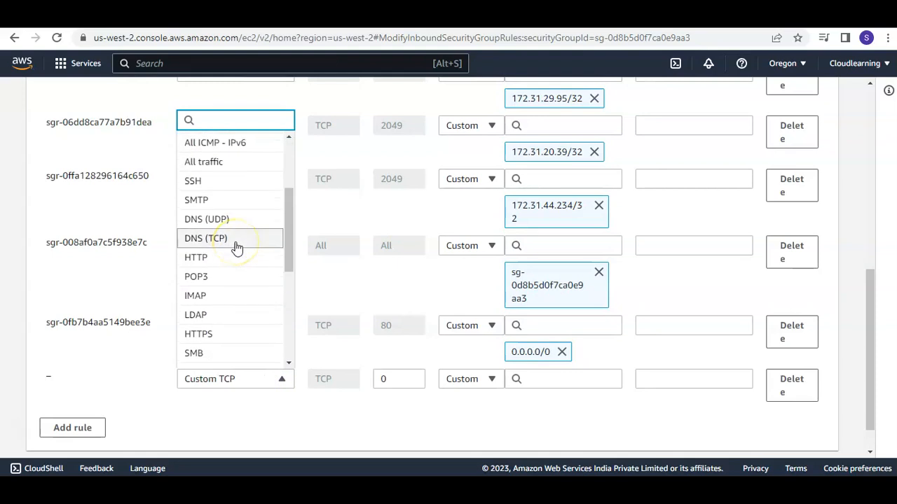
pyautogui.scroll(-2, 236, 251)
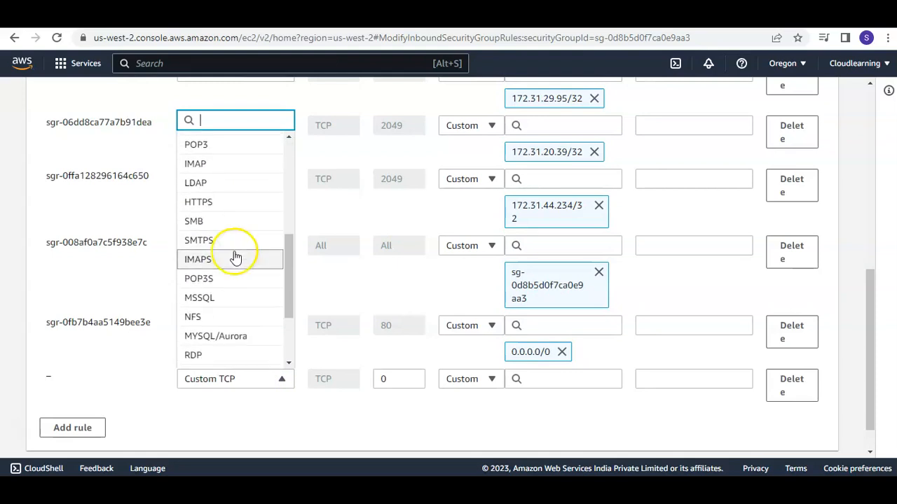
pyautogui.click(212, 337)
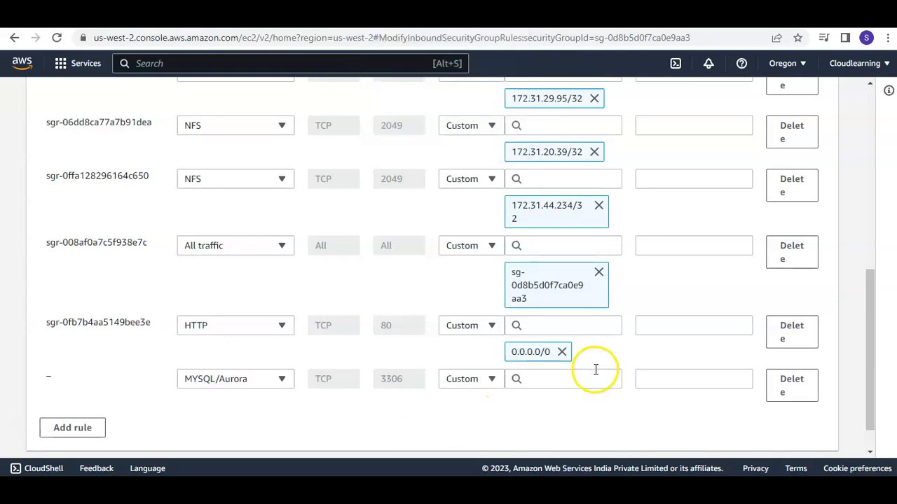
pyautogui.click(576, 381)
pyautogui.write('172')
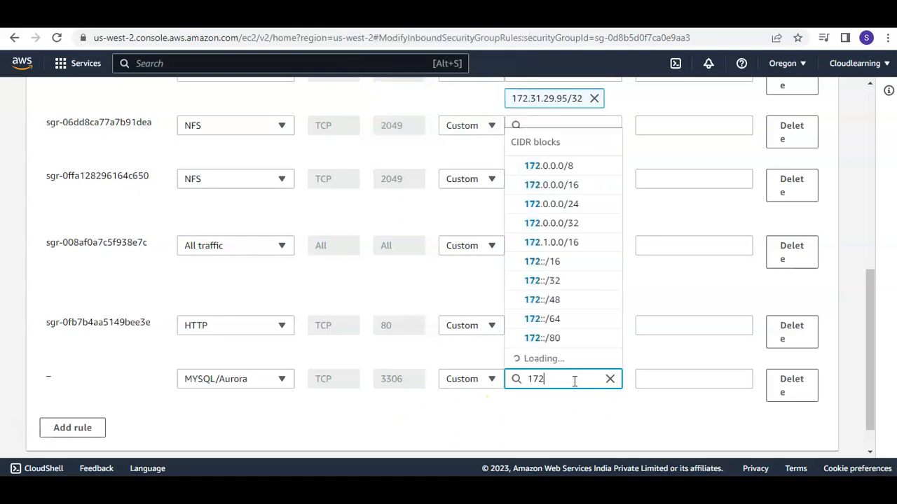
pyautogui.write('.31')
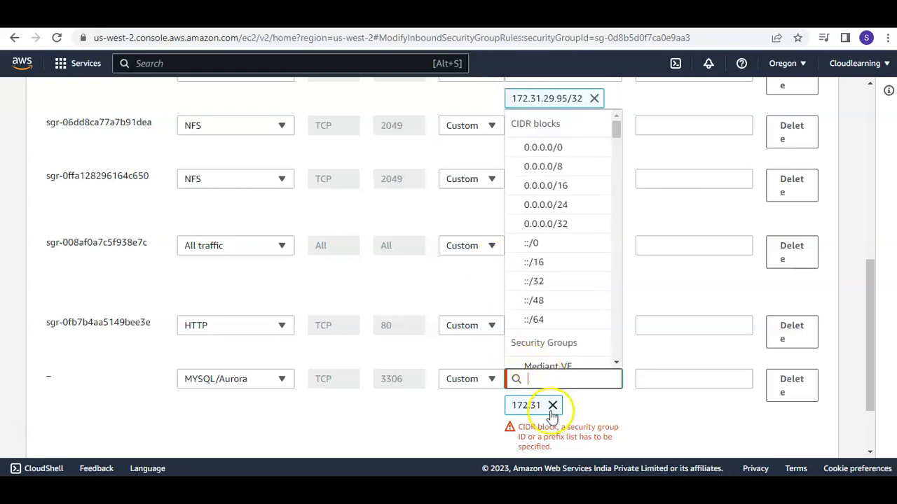
pyautogui.click(546, 397)
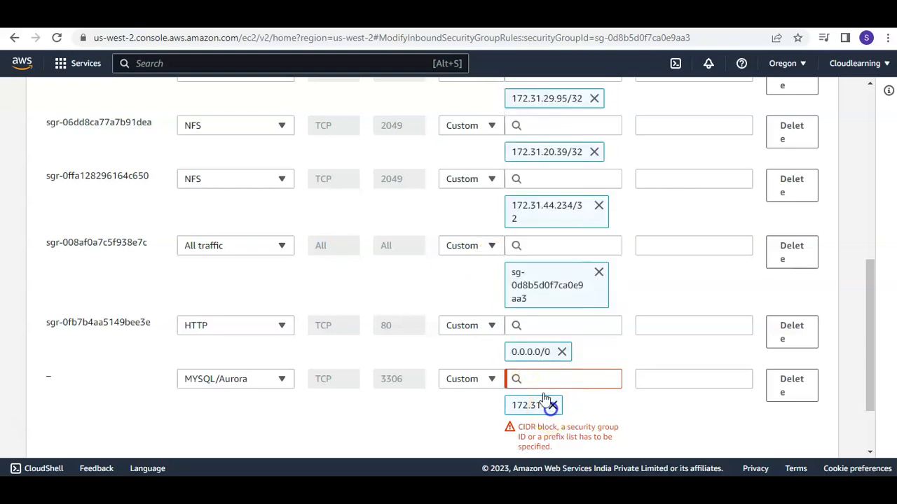
# Step: Set the new MYSQL/Aurora rule's source to 172.31.20.161/32 and save the inbound rules
pyautogui.click(541, 379)
pyautogui.write('172')
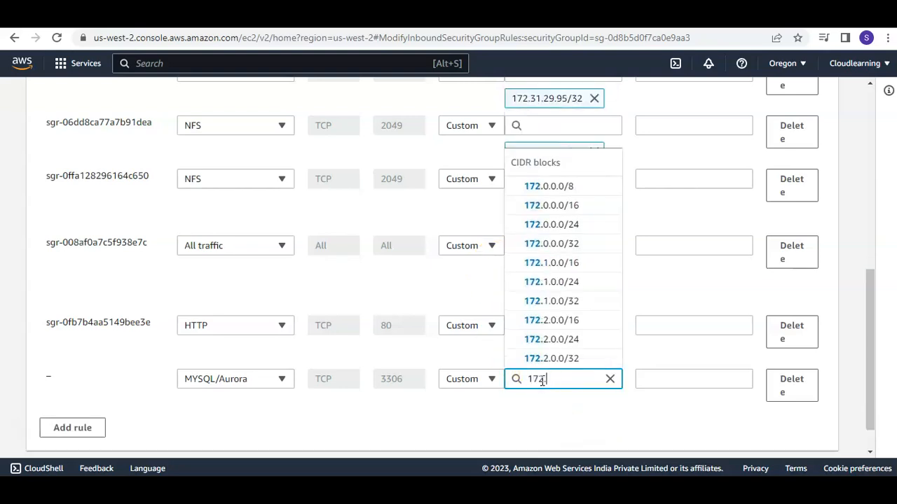
pyautogui.write('.31.20.1')
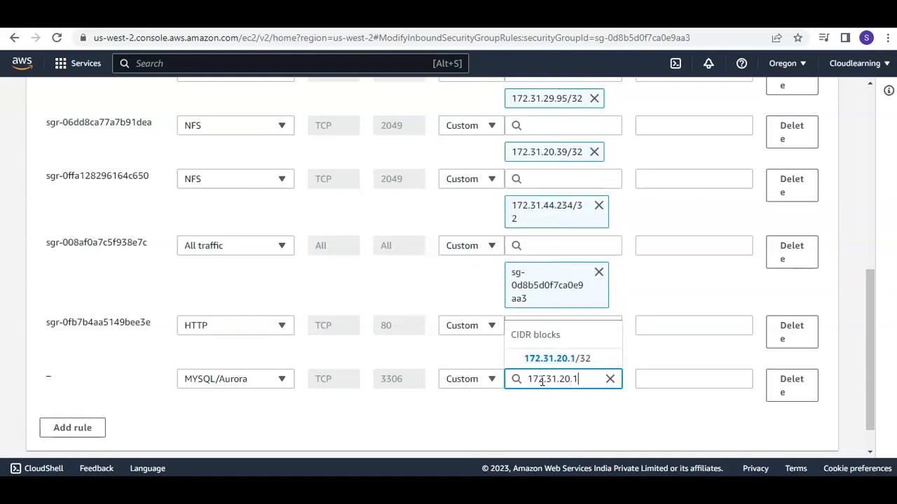
pyautogui.write('61/32')
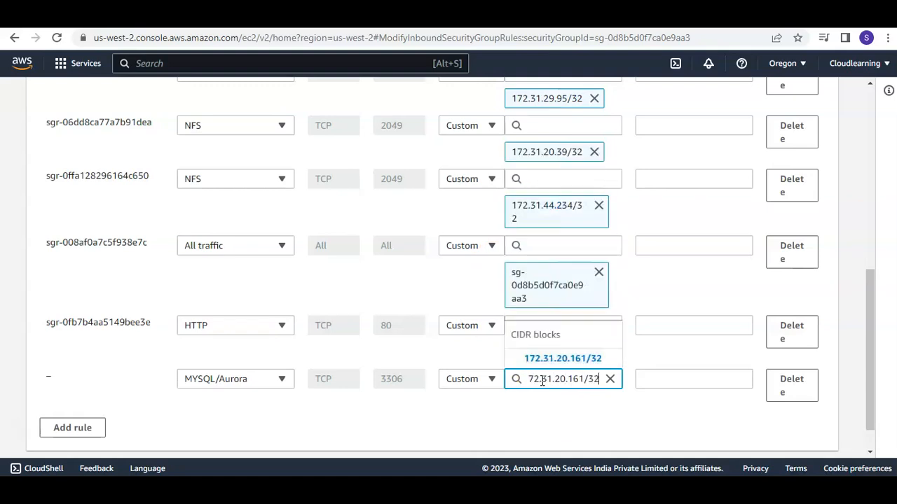
pyautogui.click(553, 358)
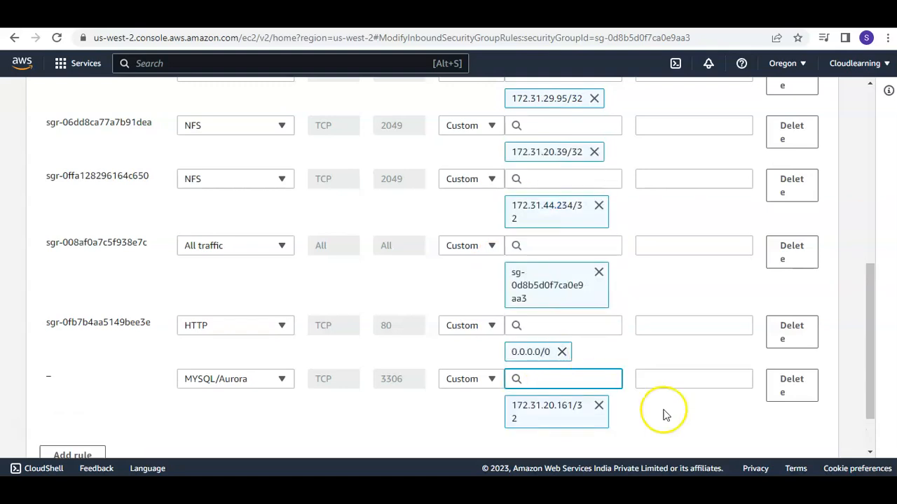
pyautogui.scroll(-1, 707, 414)
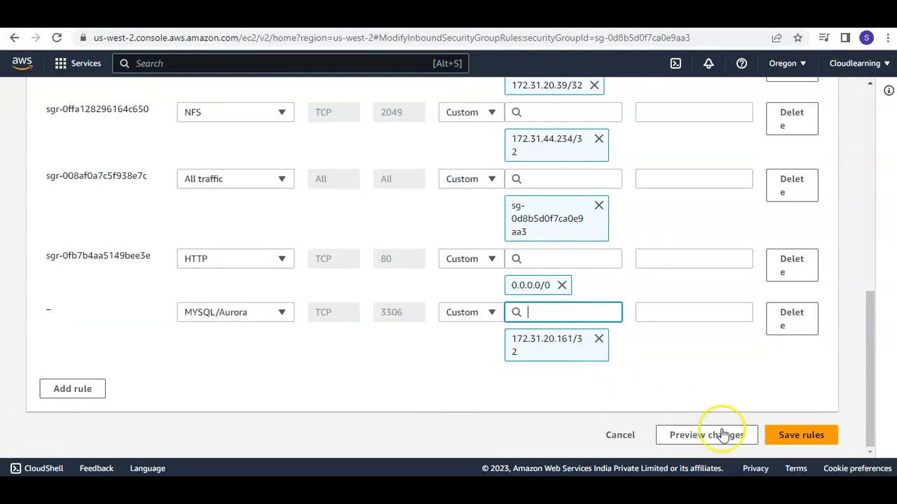
pyautogui.click(799, 438)
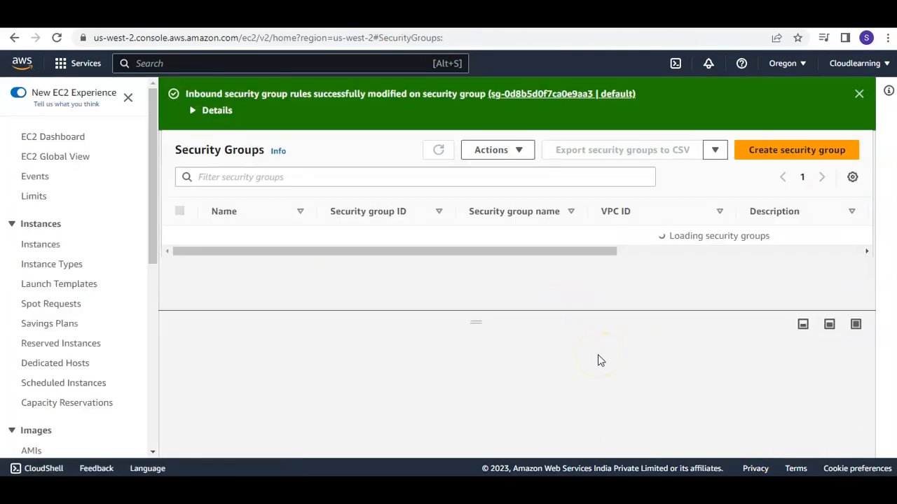
# Step: Start the command "mysql -h" in Notepad and copy database-1's endpoint from its Connectivity & security details in Amazon RDS
pyautogui.hotkey('alt', 'Tab')
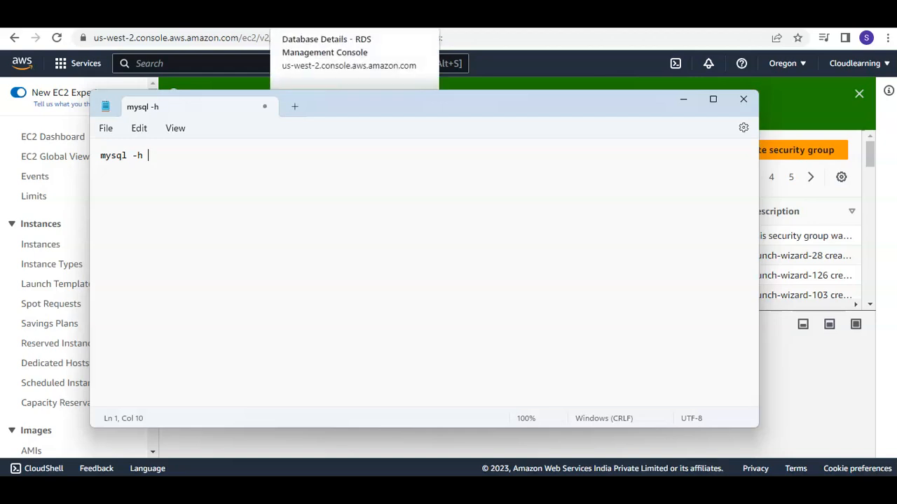
pyautogui.click(324, 31)
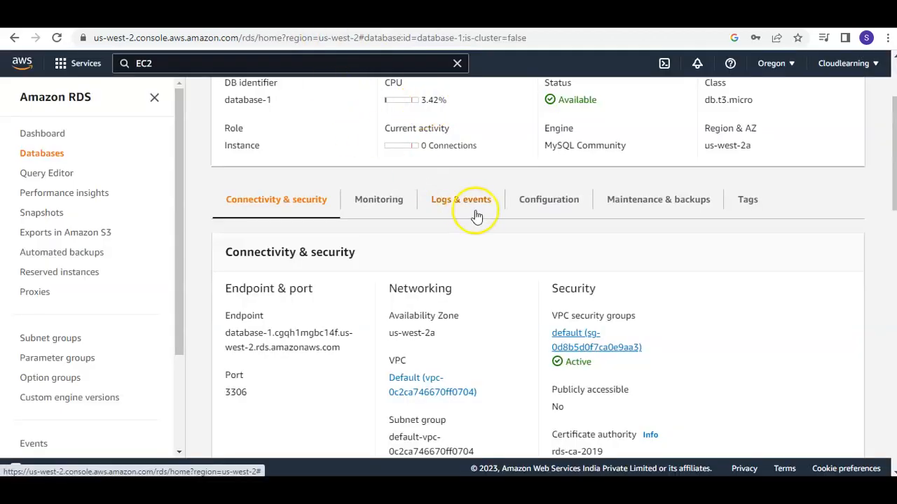
pyautogui.scroll(2, 436, 200)
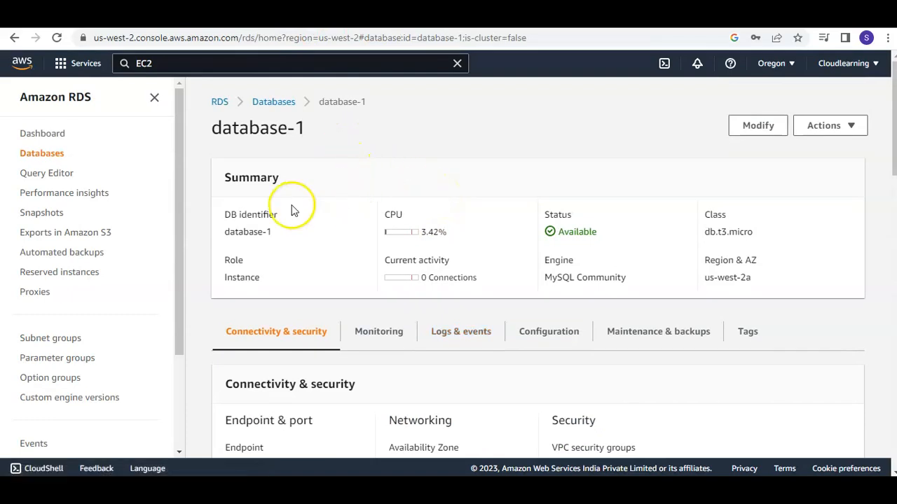
pyautogui.scroll(-2, 287, 160)
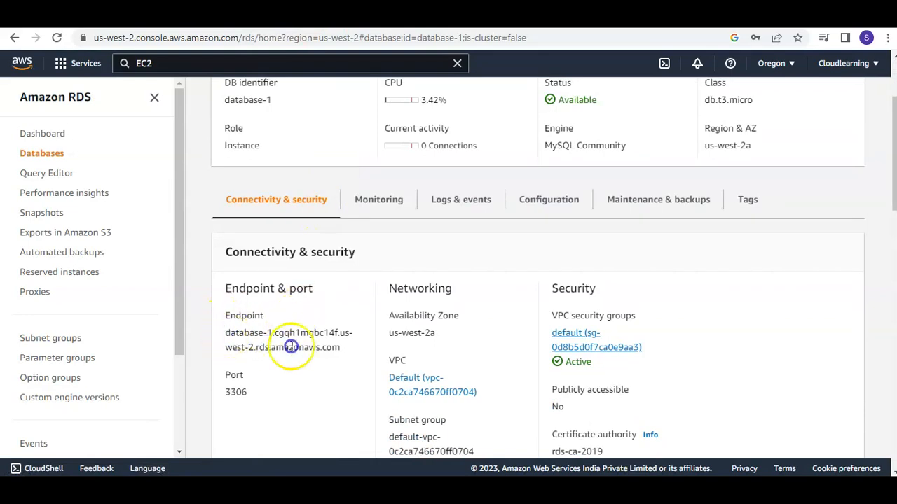
pyautogui.tripleClick(339, 348)
pyautogui.rightClick(319, 335)
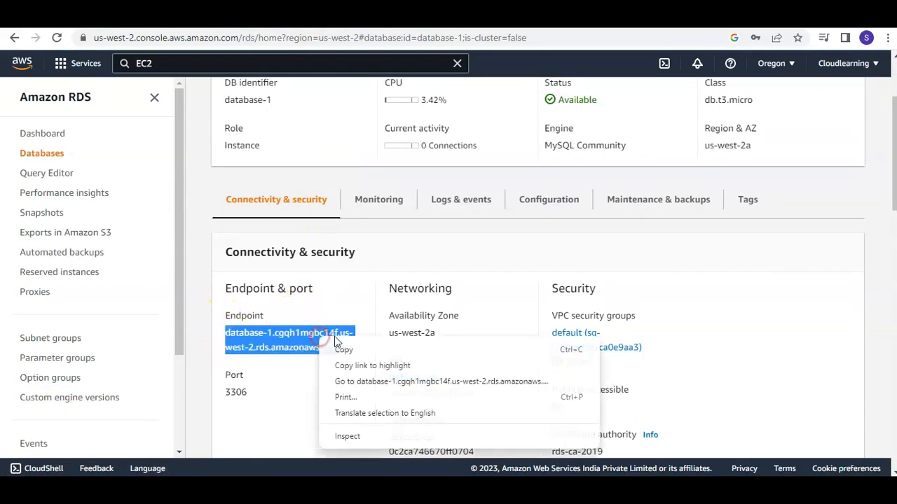
pyautogui.click(344, 346)
# Step: Paste the endpoint after "mysql -h" in Notepad, complete the command with "-u admin -p" and copy the whole line
pyautogui.hotkey('alt', 'Tab')
pyautogui.click(276, 162)
pyautogui.hotkey('ctrl', 'v')
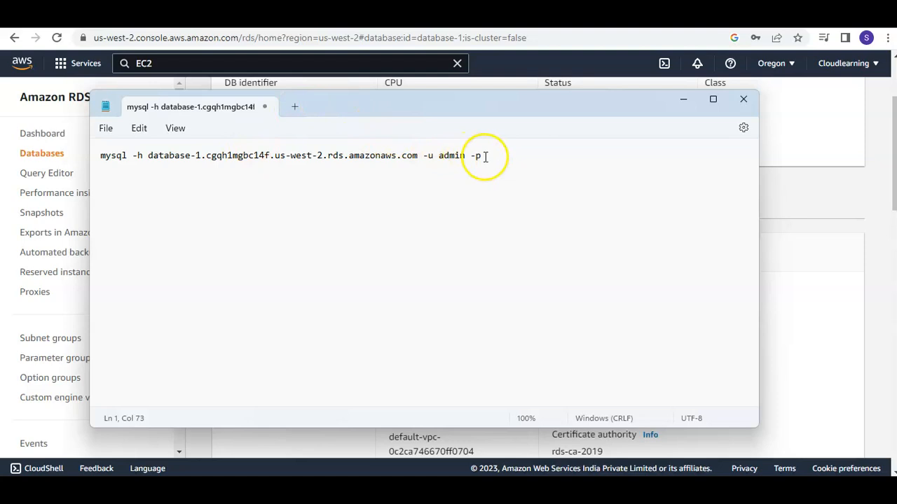
pyautogui.moveTo(485, 156); pyautogui.dragTo(112, 150)
pyautogui.rightClick(117, 158)
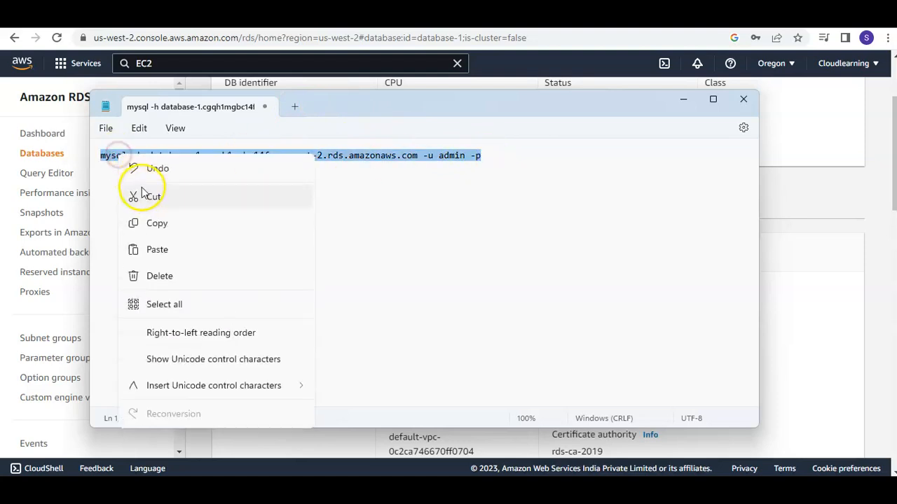
pyautogui.click(158, 229)
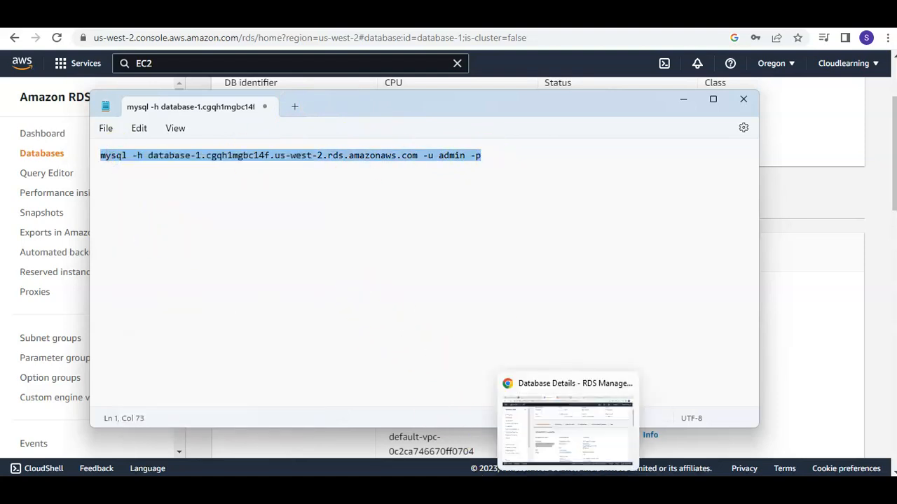
# Step: Try to connect to database-1 from the EC2 instance's terminal with the copied mysql command, entering the admin user's password
pyautogui.click(522, 14)
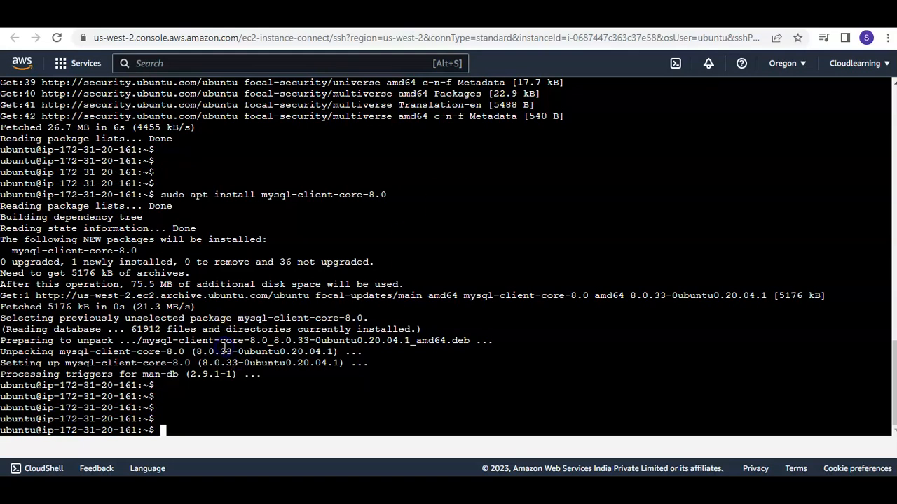
pyautogui.rightClick(227, 397)
pyautogui.click(280, 292)
pyautogui.press('Return')
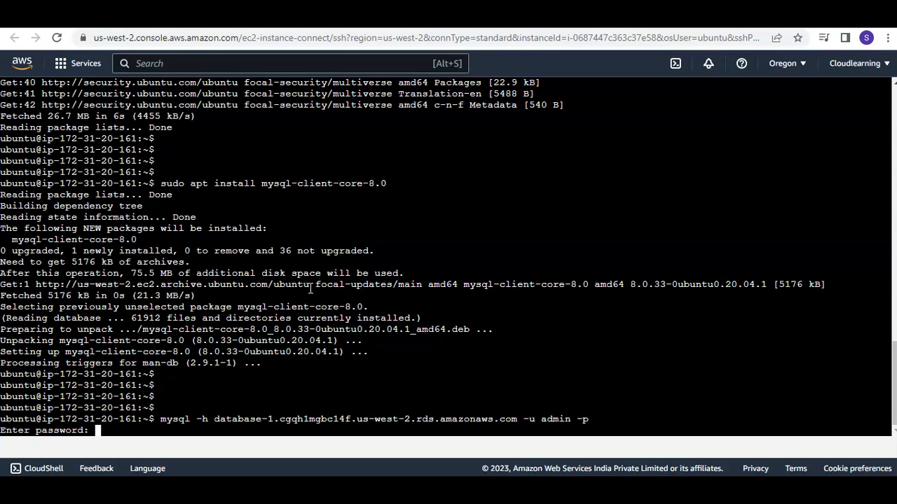
pyautogui.press('Return')
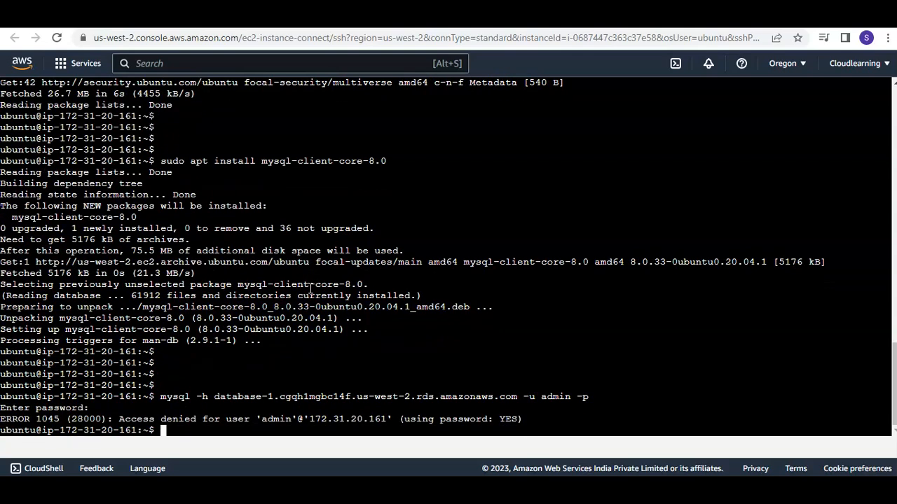
# Step: Run the same mysql connection command again, enter the admin user's password and add several empty prompt lines
pyautogui.press('Up')
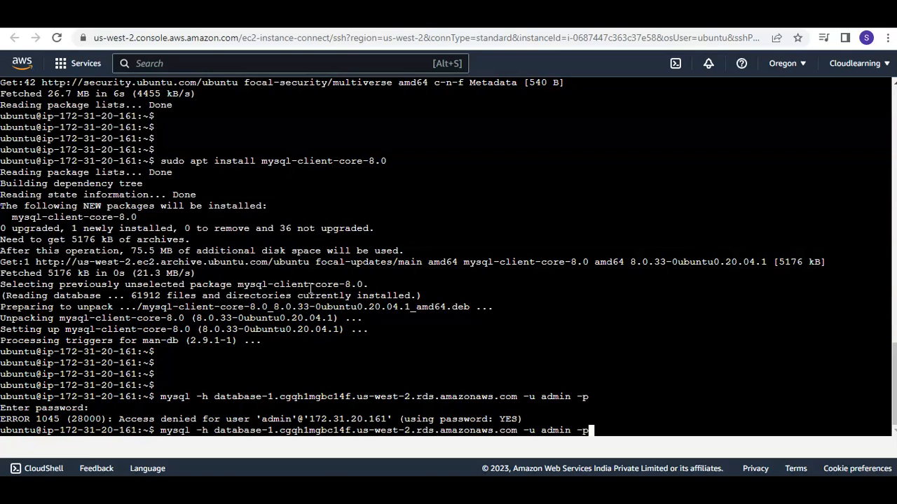
pyautogui.press('Return')
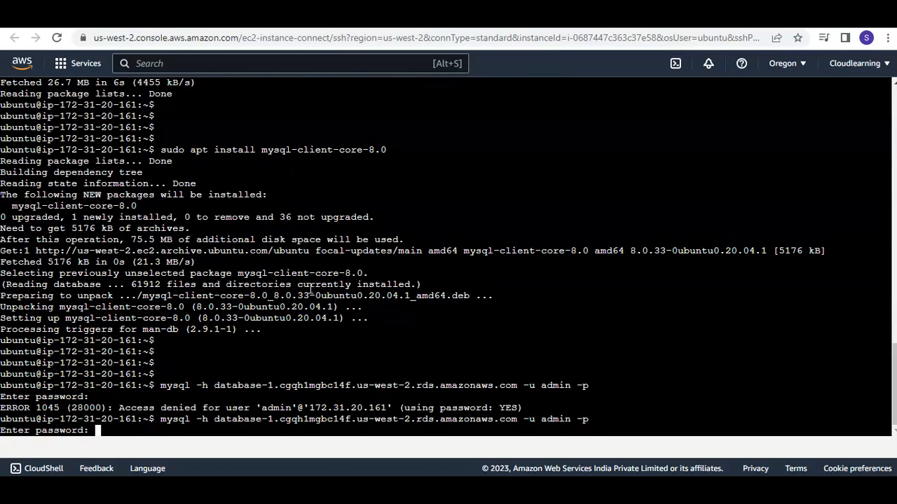
pyautogui.press('Return')
pyautogui.press('Return')
pyautogui.press('Return')
pyautogui.press('Return')
pyautogui.press('Return')
pyautogui.press('Return')
pyautogui.press('Return')
pyautogui.press('Return')
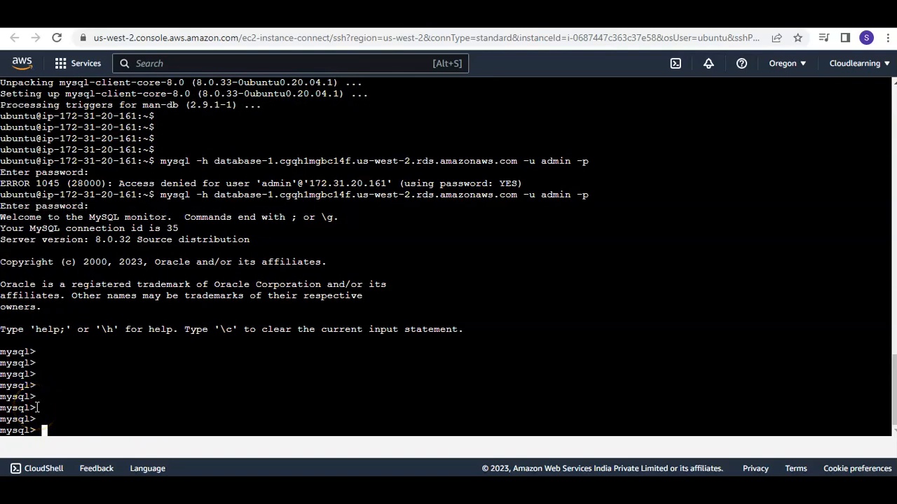
# Step: List the server's databases with "show databases;" in the MySQL monitor
pyautogui.click(82, 386)
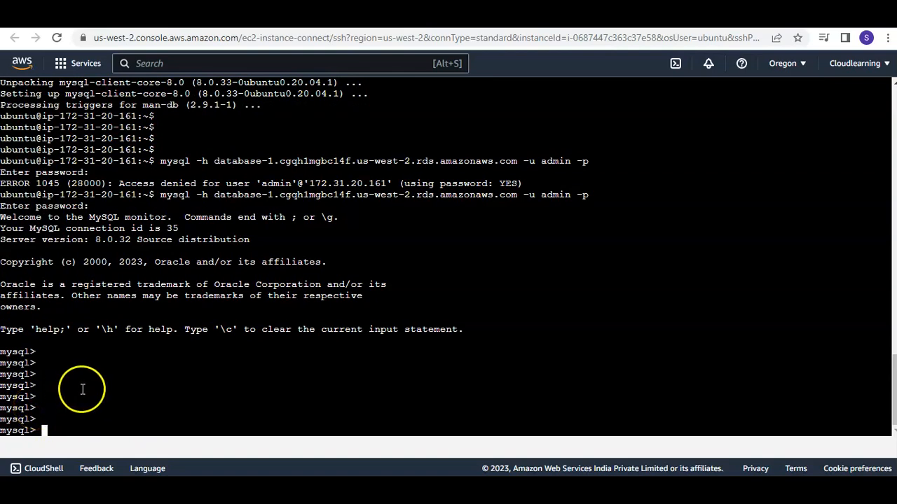
pyautogui.write('show databas')
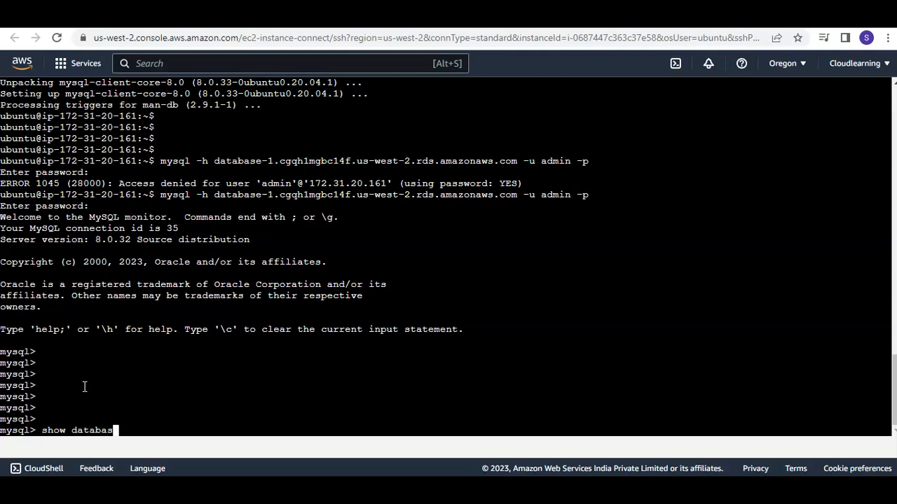
pyautogui.write('es;')
pyautogui.press('Return')
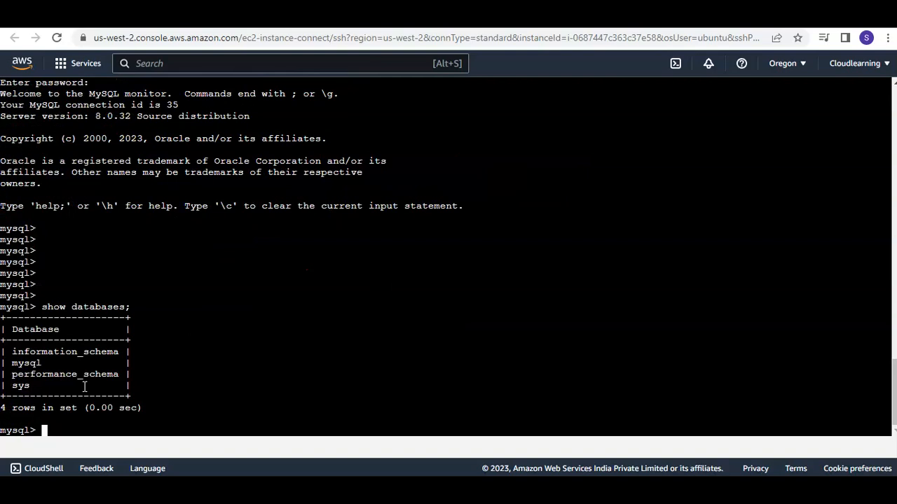